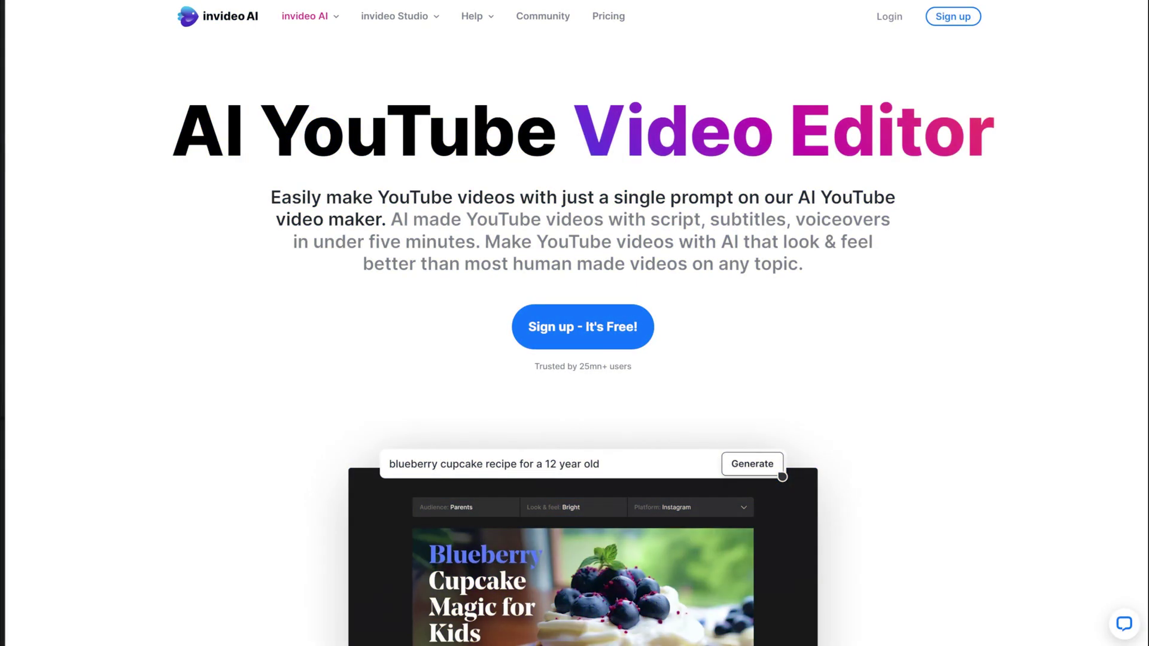
# Step: Scroll the landing page past the stats and monetize panels to 'Make videos on any topic'
pyautogui.scroll(-4, 1096, 490)
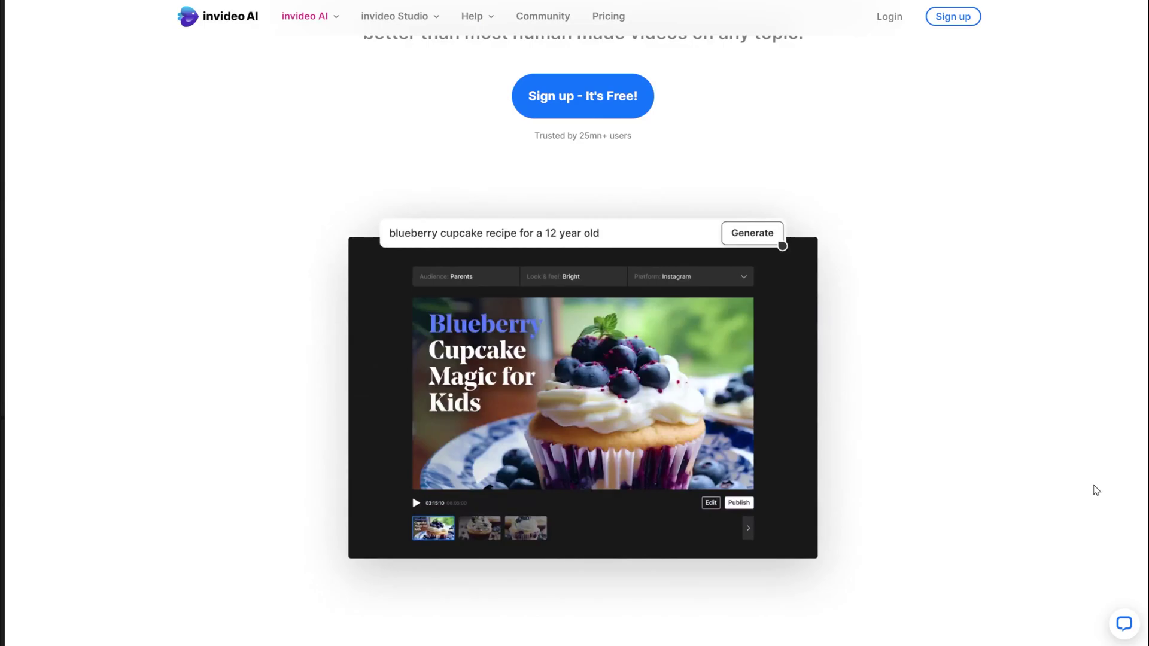
pyautogui.scroll(-10, 1095, 491)
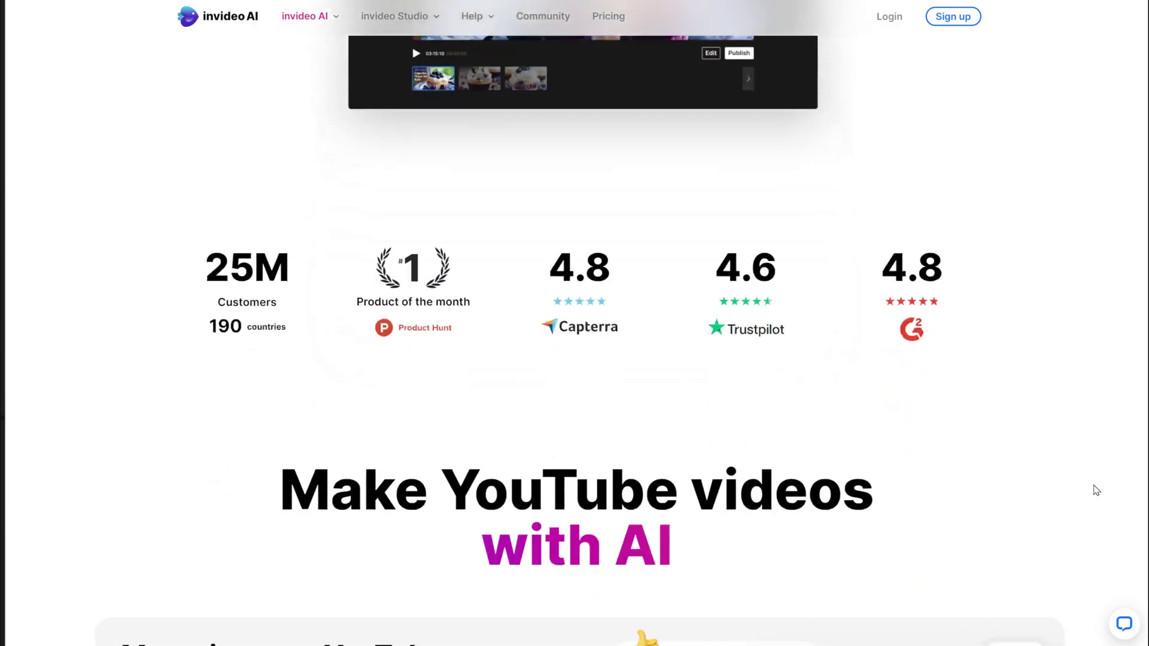
pyautogui.scroll(-4, 1096, 490)
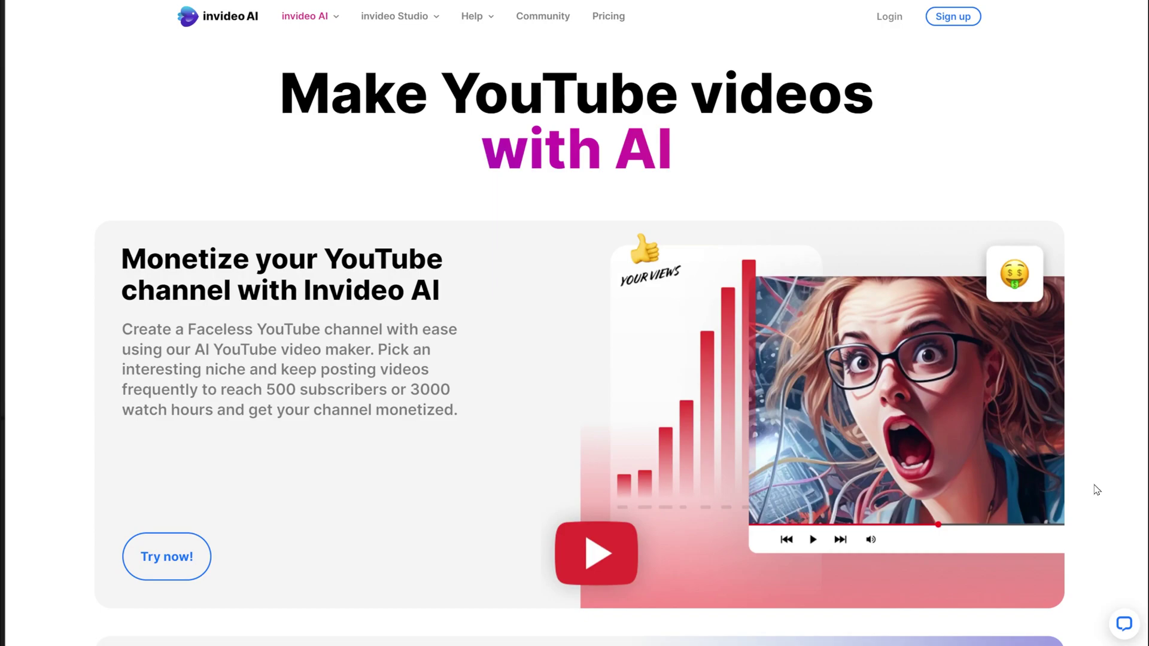
pyautogui.scroll(-9, 1096, 490)
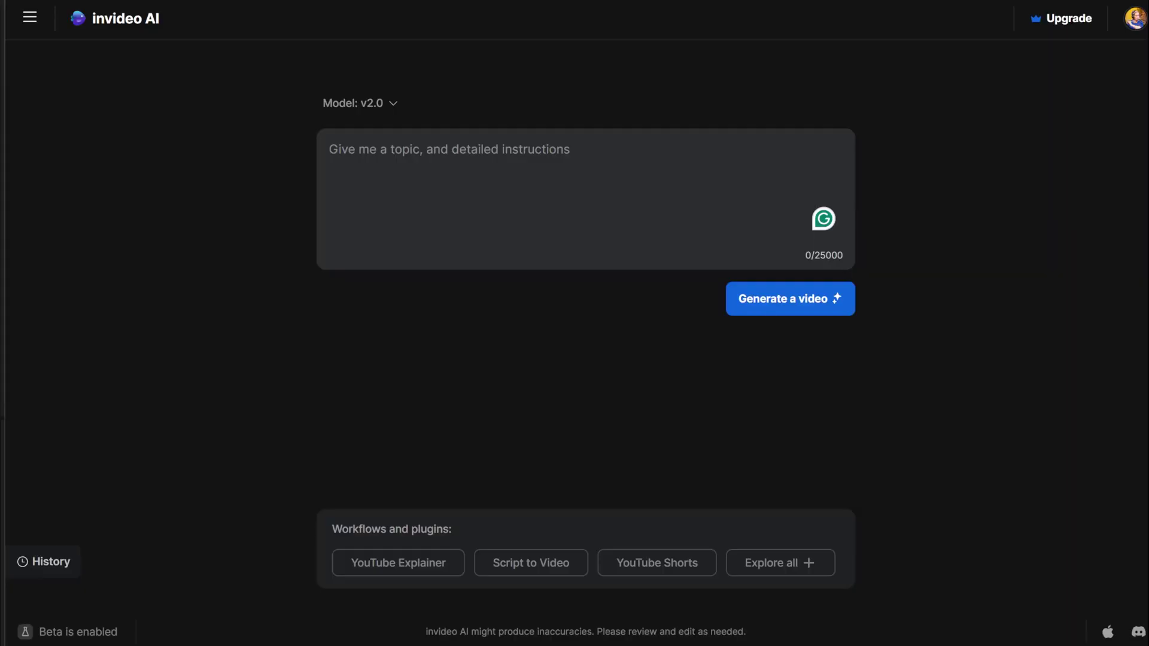
# Step: Preview and close the YouTube Explainer and Script to Video prompt forms, then show the side panel
pyautogui.click(566, 204)
pyautogui.click(412, 562)
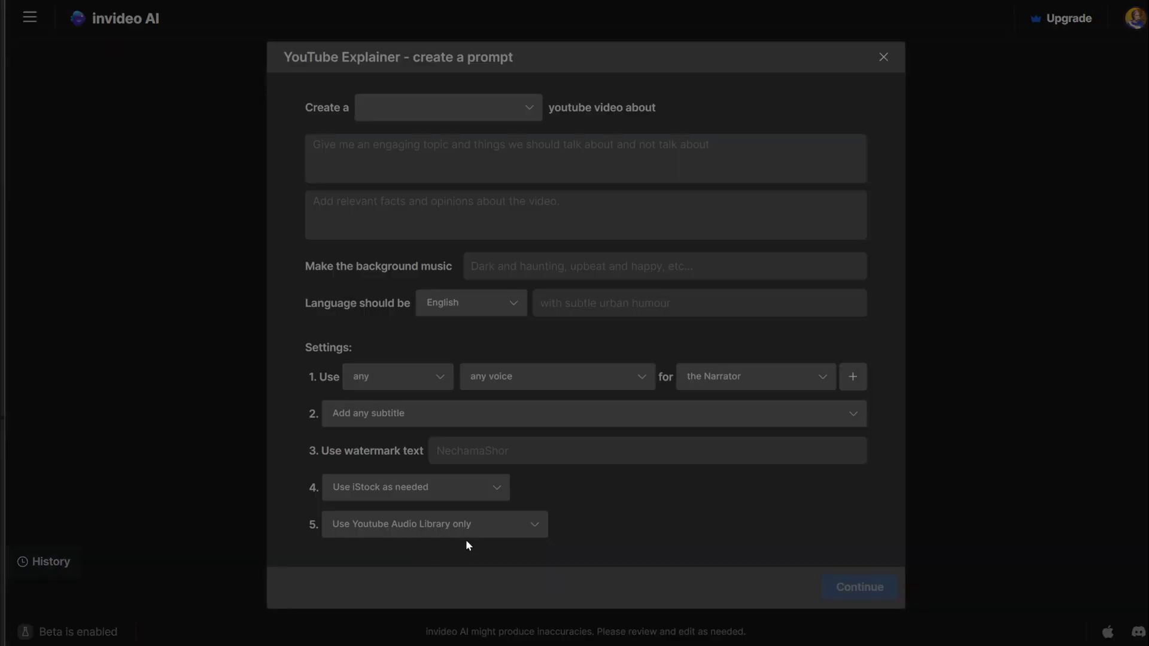
pyautogui.click(884, 59)
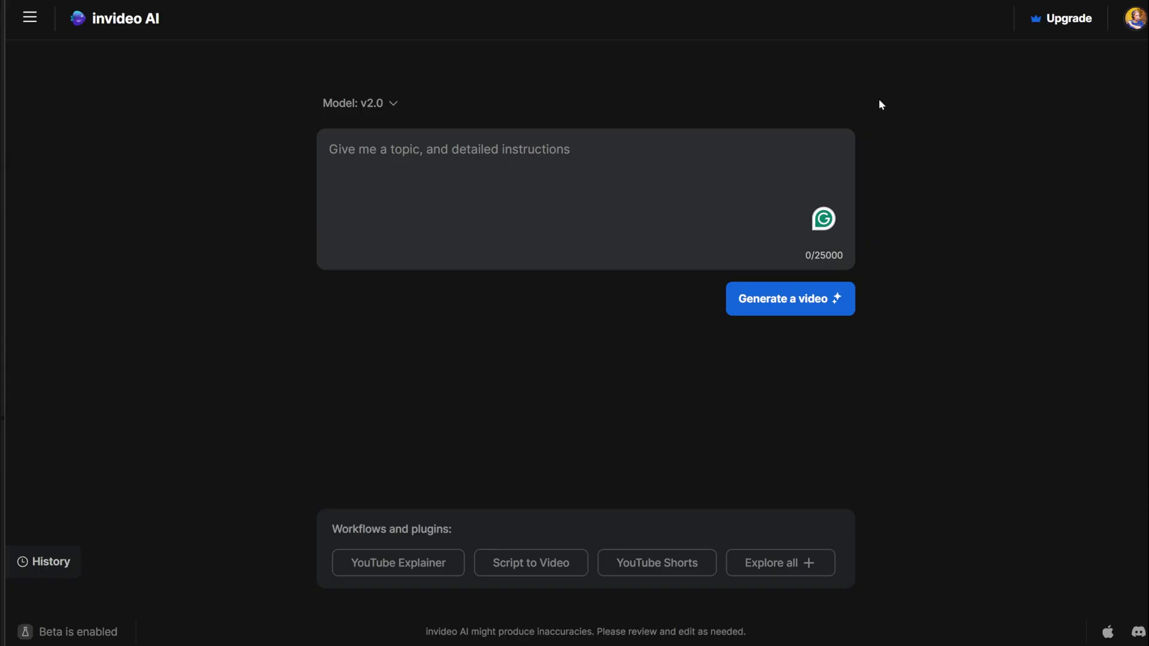
pyautogui.click(549, 561)
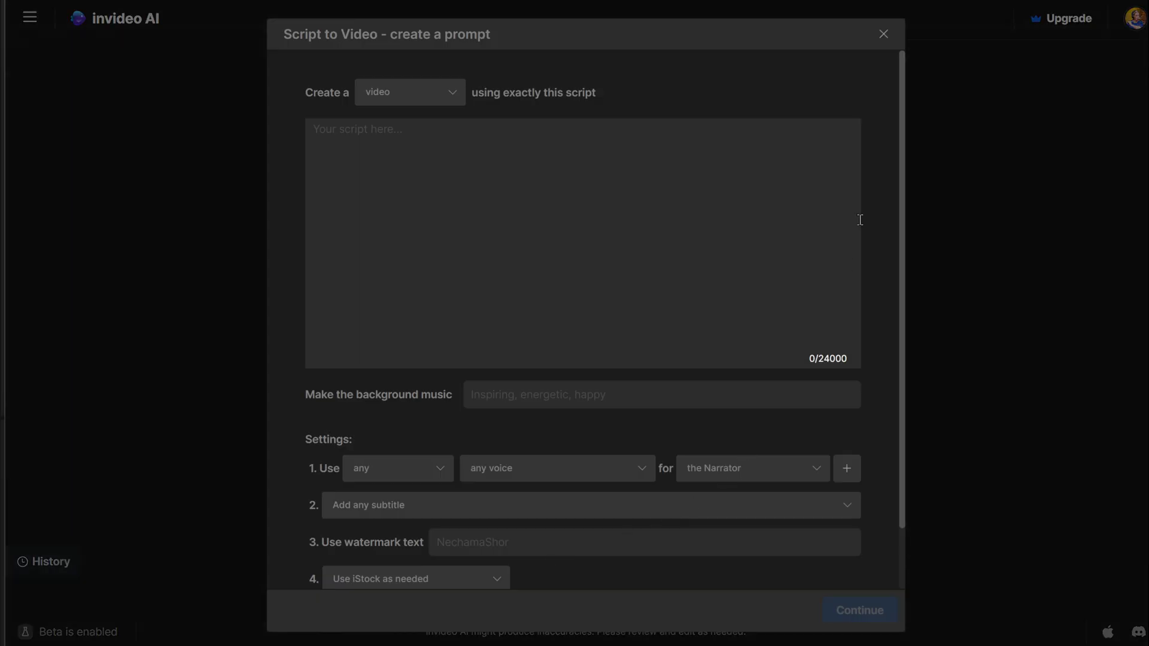
pyautogui.click(884, 35)
pyautogui.click(29, 17)
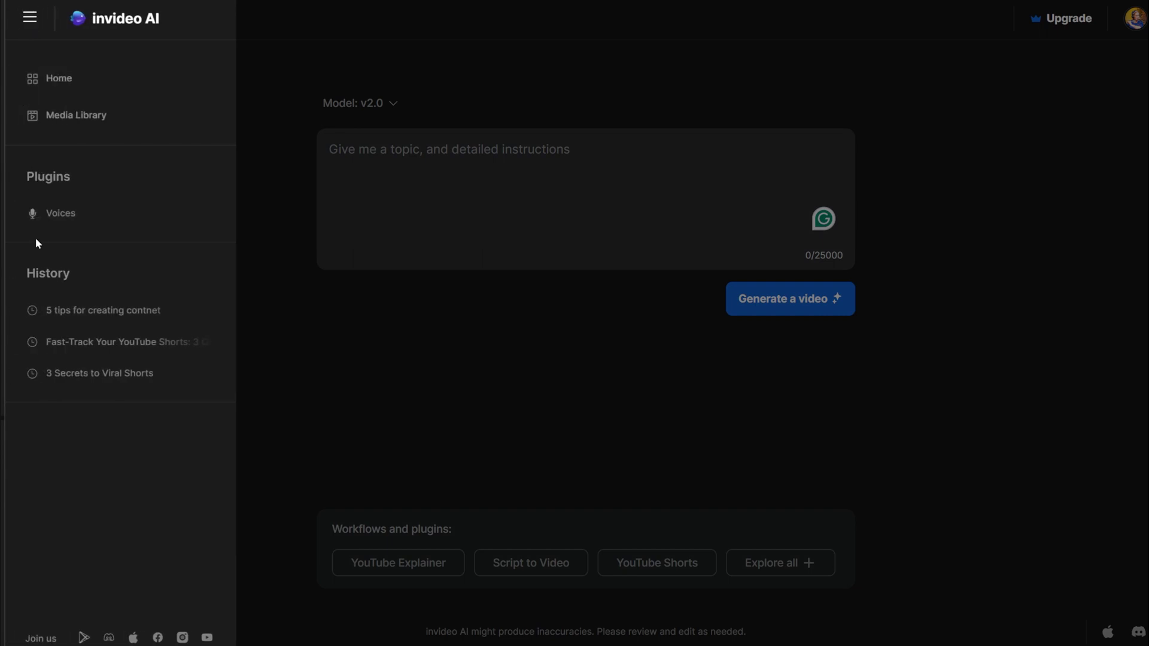
# Step: Open the '5 tips for creating contnet' video in the editor and select chapter 1's second clip
pyautogui.click(113, 316)
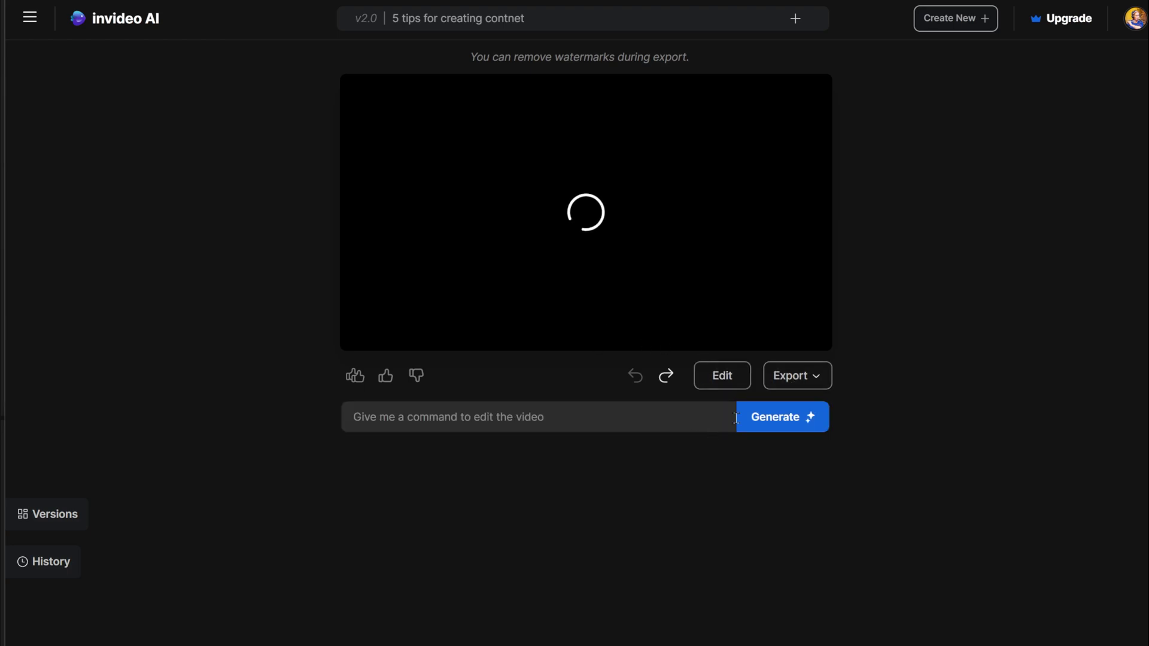
pyautogui.click(733, 381)
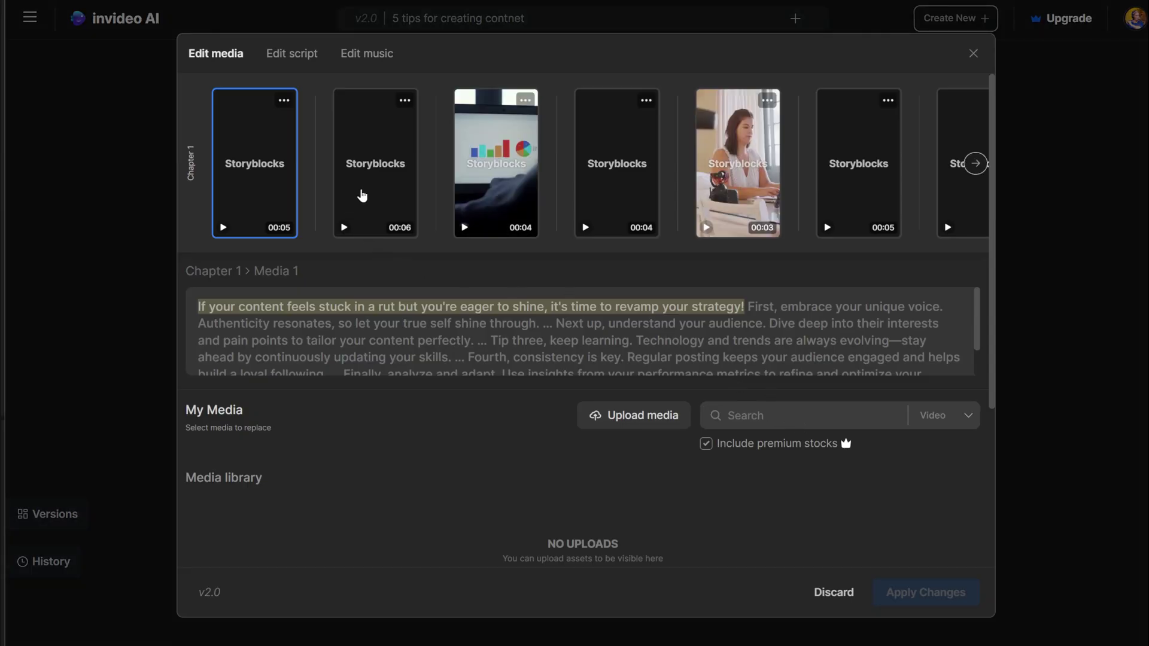
pyautogui.click(362, 198)
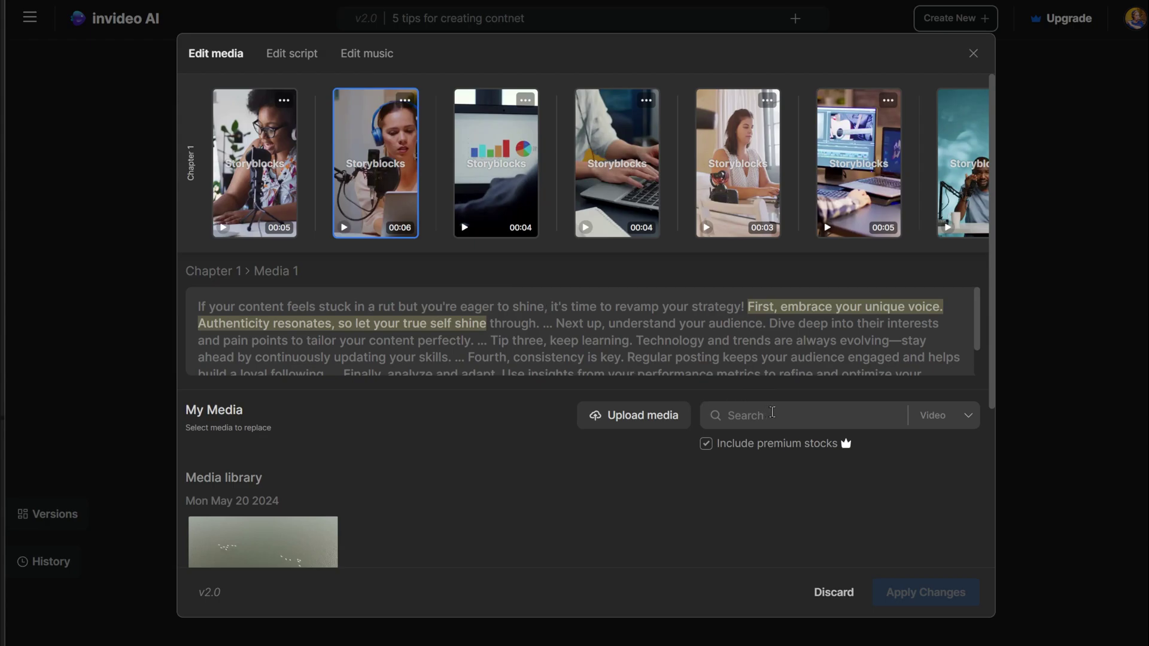
# Step: Search stock media for 'content' and browse through the results
pyautogui.click(772, 412)
pyautogui.write('content')
pyautogui.press('Return')
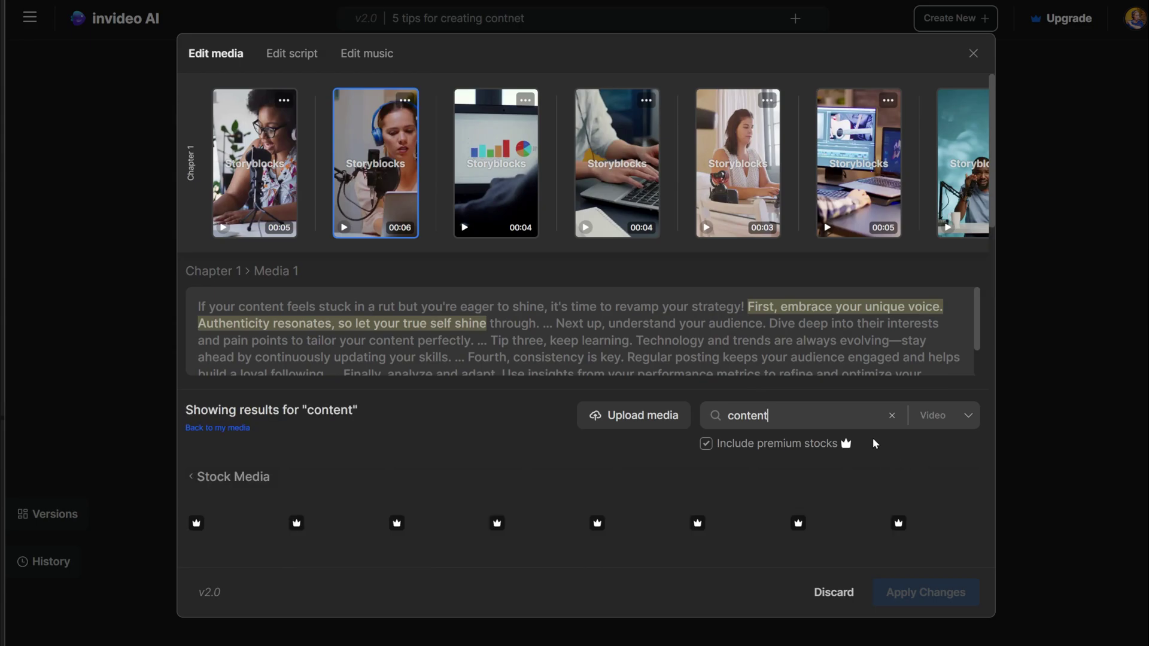
pyautogui.scroll(-3, 874, 443)
pyautogui.scroll(-4, 874, 444)
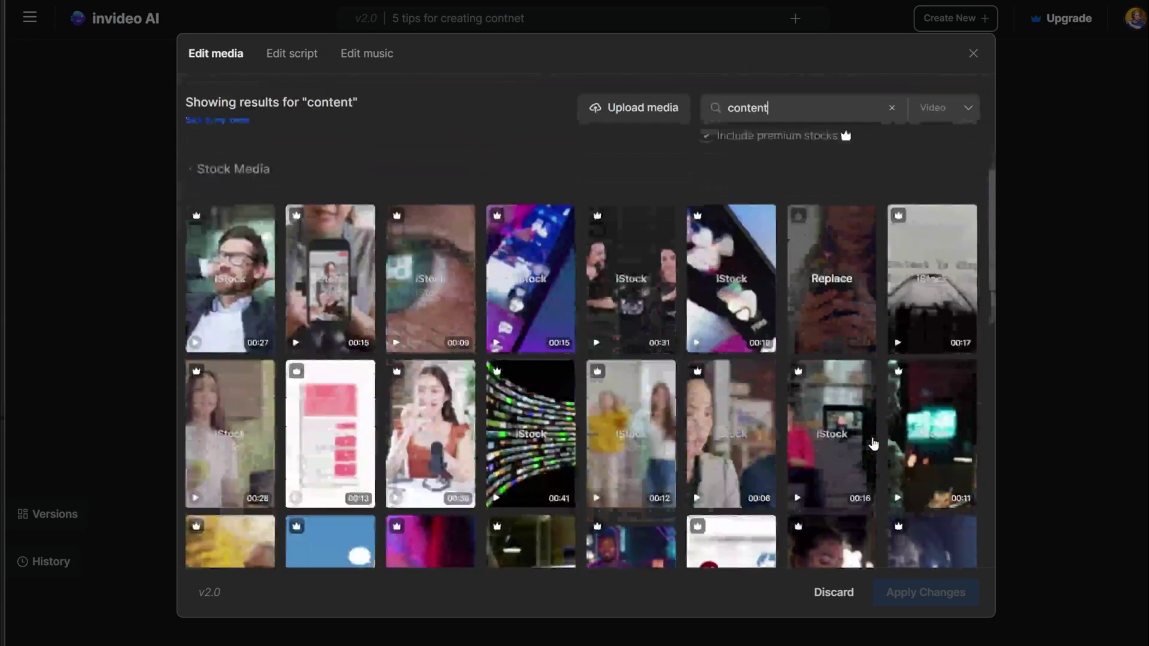
pyautogui.scroll(-4, 873, 443)
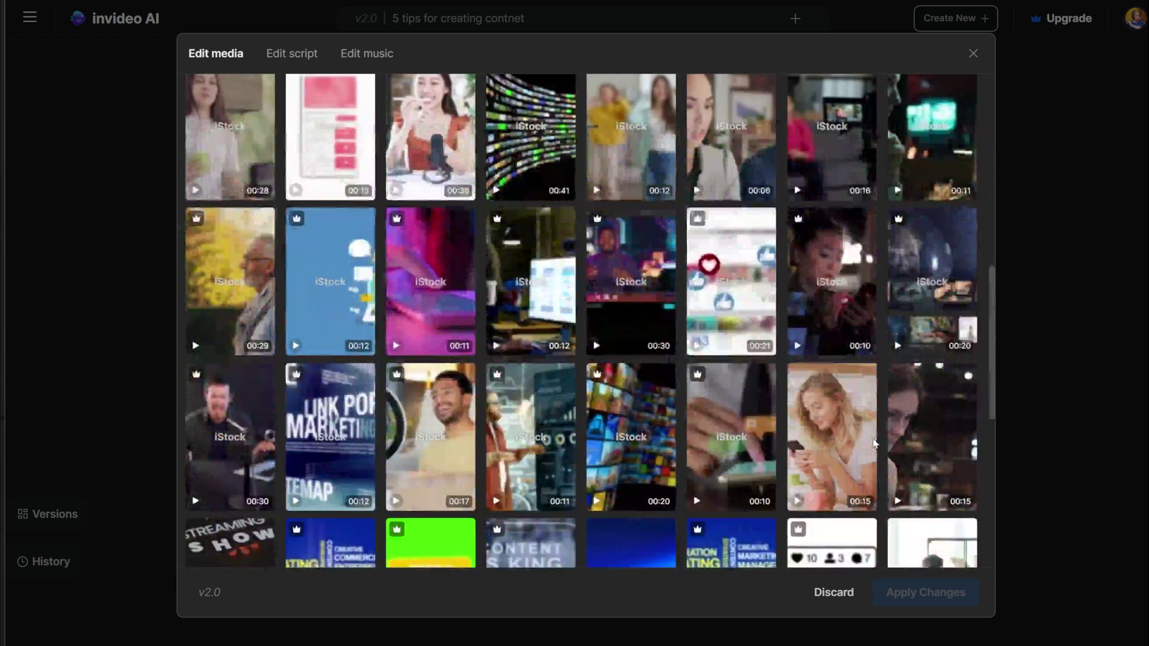
pyautogui.scroll(-2, 874, 444)
pyautogui.scroll(-5, 873, 443)
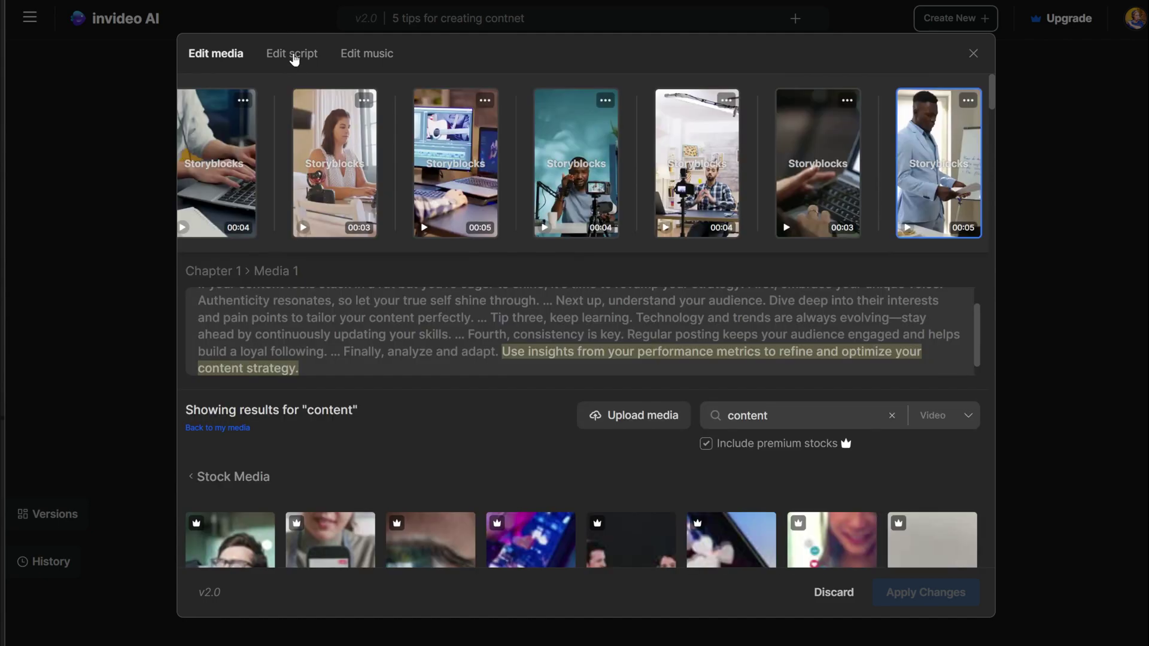
# Step: Review the video's script lines in the Edit script view
pyautogui.click(291, 54)
pyautogui.scroll(-4, 518, 372)
pyautogui.scroll(5, 506, 482)
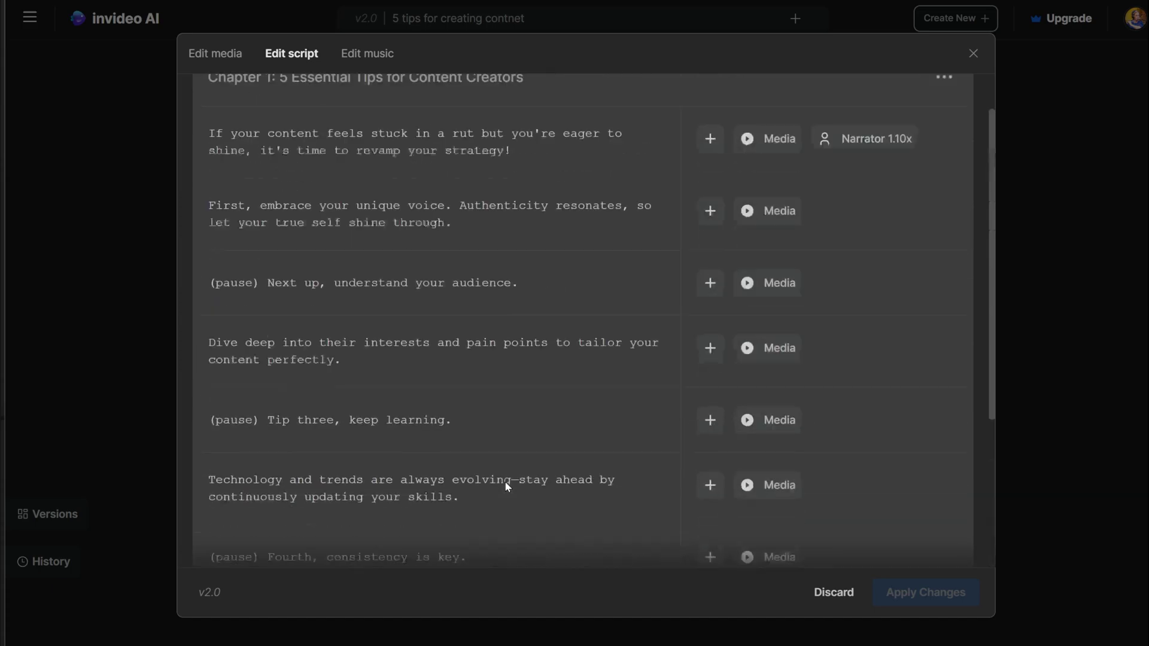
# Step: Show the music library for chapter 1, turning Include premium music on and back off
pyautogui.click(366, 55)
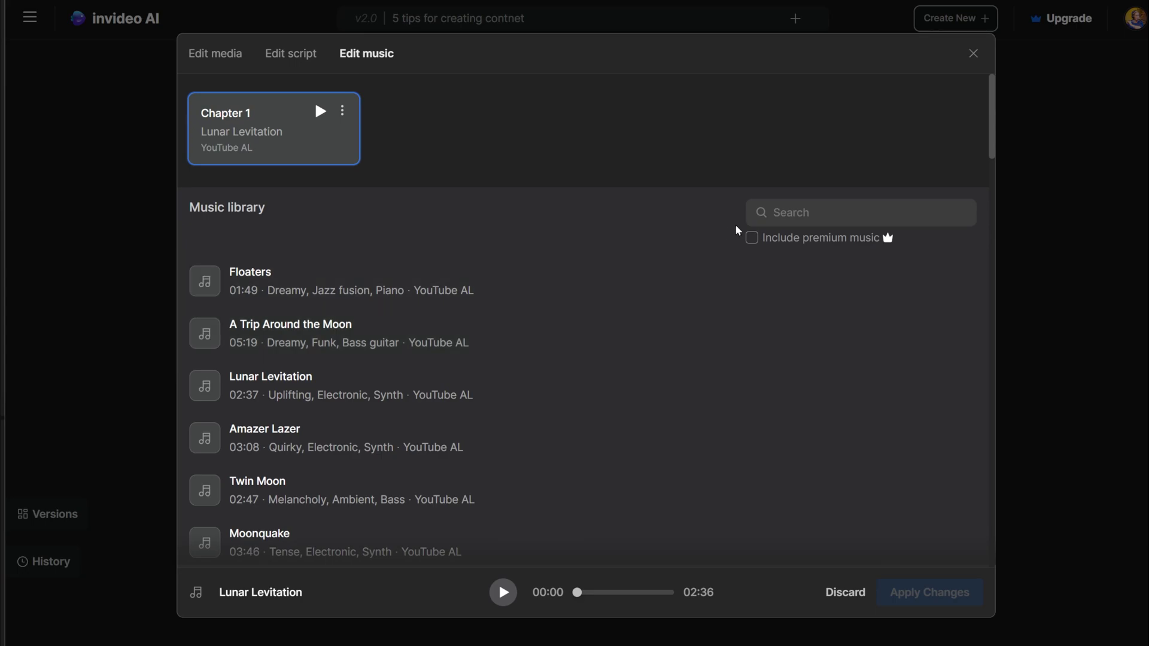
pyautogui.click(751, 239)
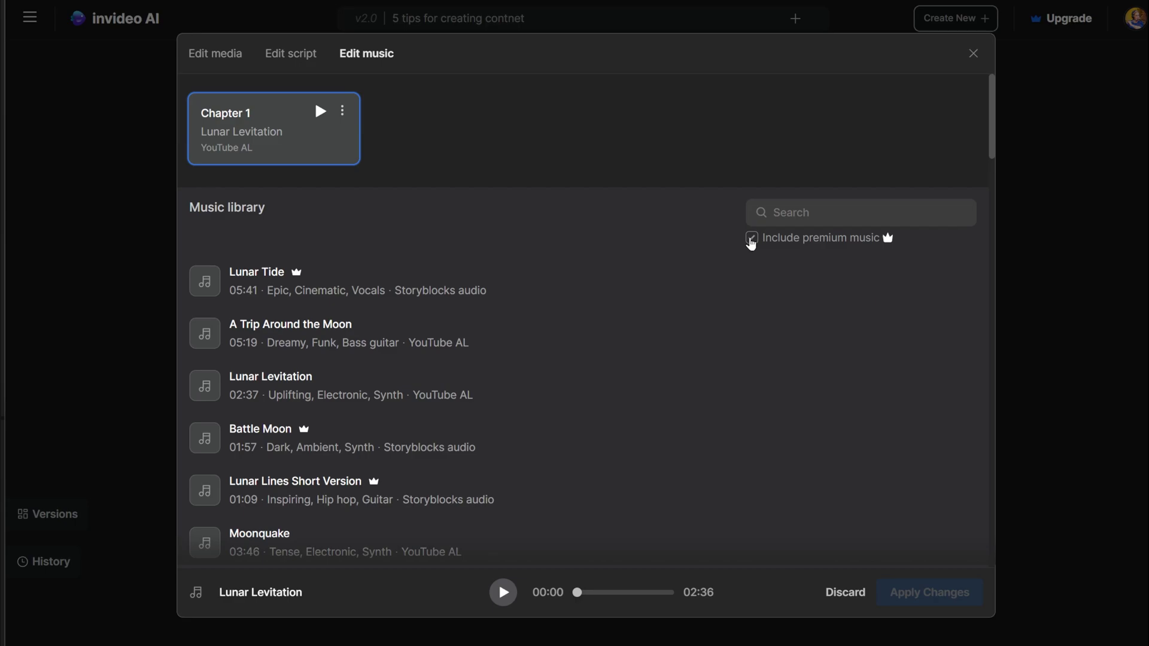
pyautogui.click(752, 239)
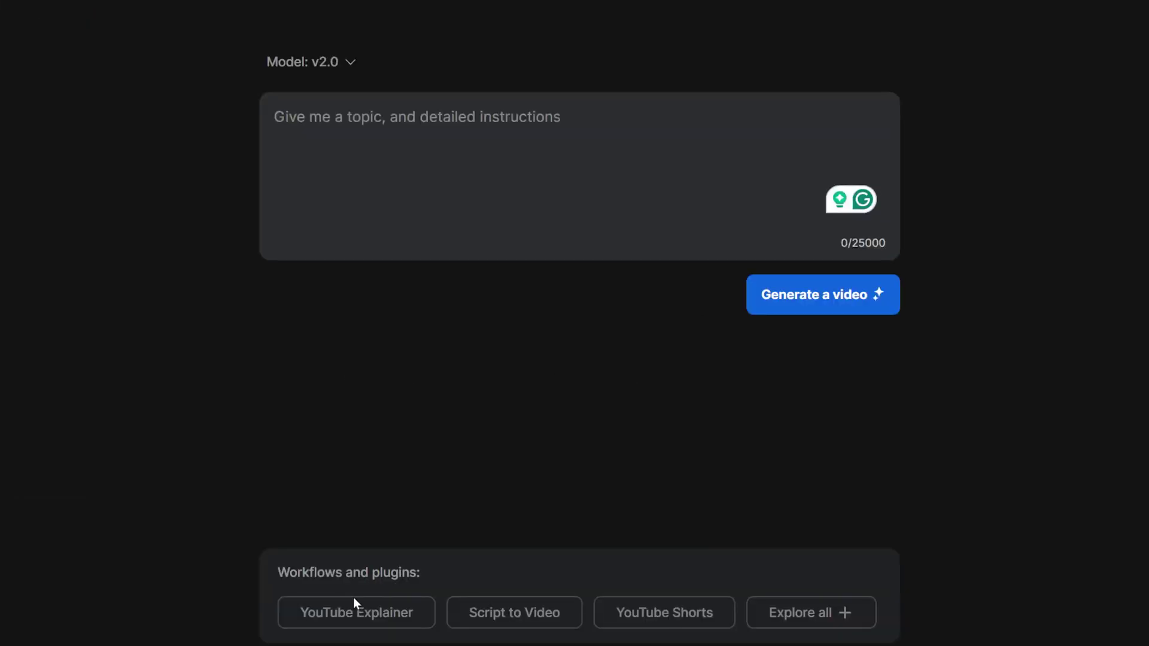
# Step: Close the editor and submit the prompt '4 ways to create fast content with ai tools. don't use the click;'
pyautogui.click(356, 609)
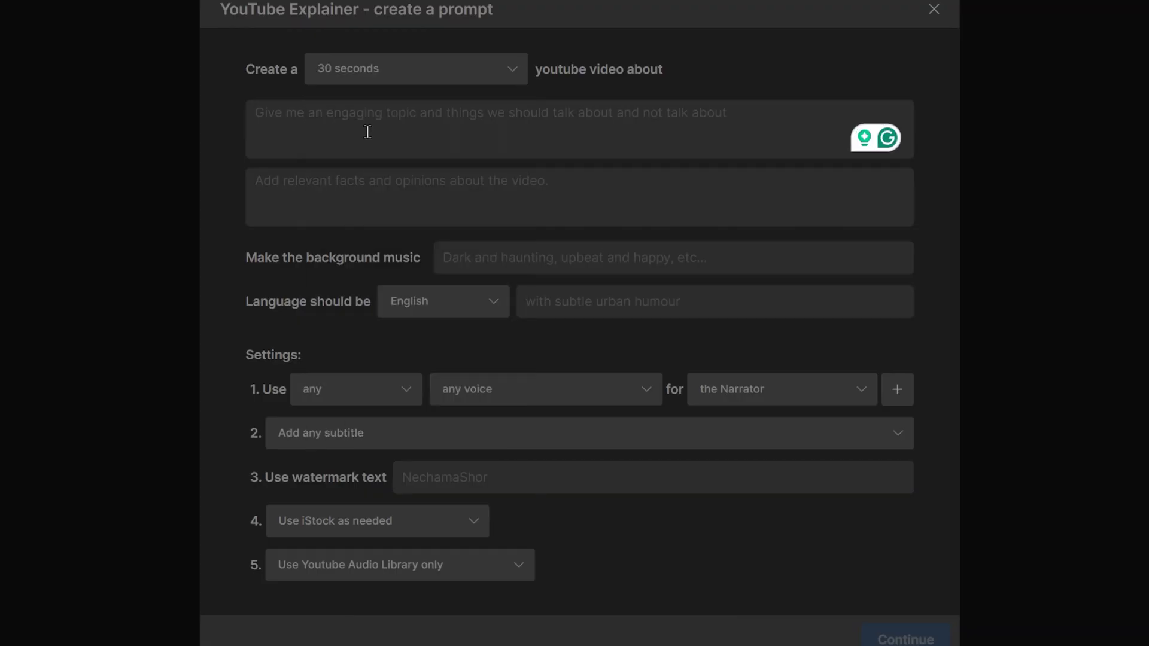
pyautogui.write("4 ways to create fast content with ai tools. don't use the click;")
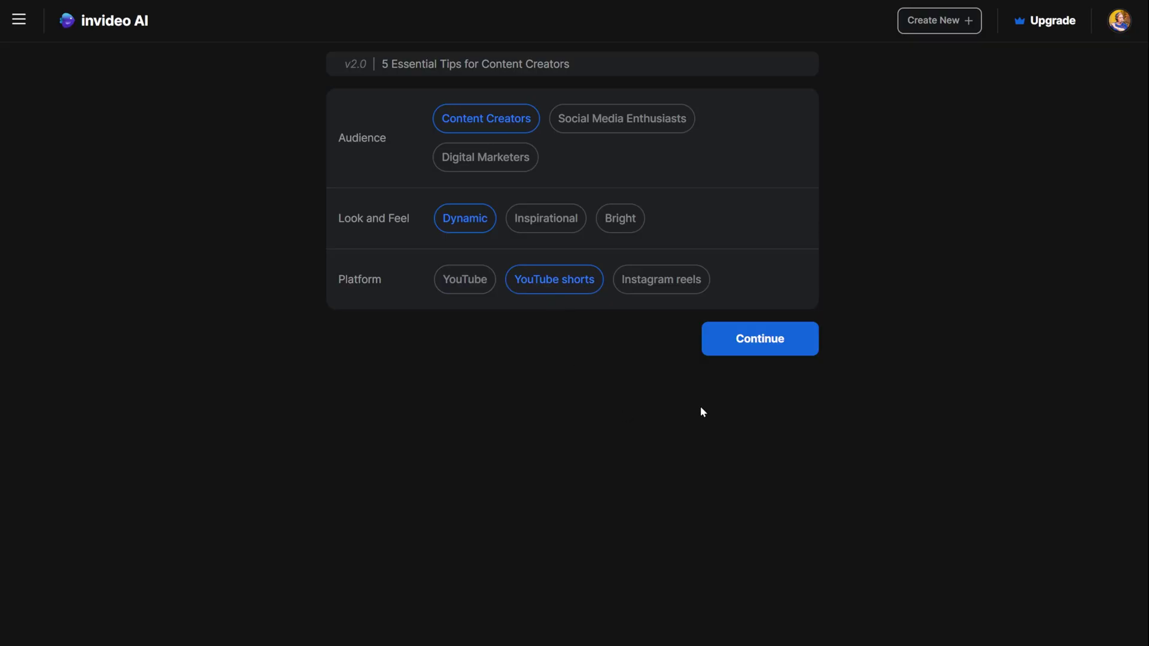
pyautogui.click(759, 338)
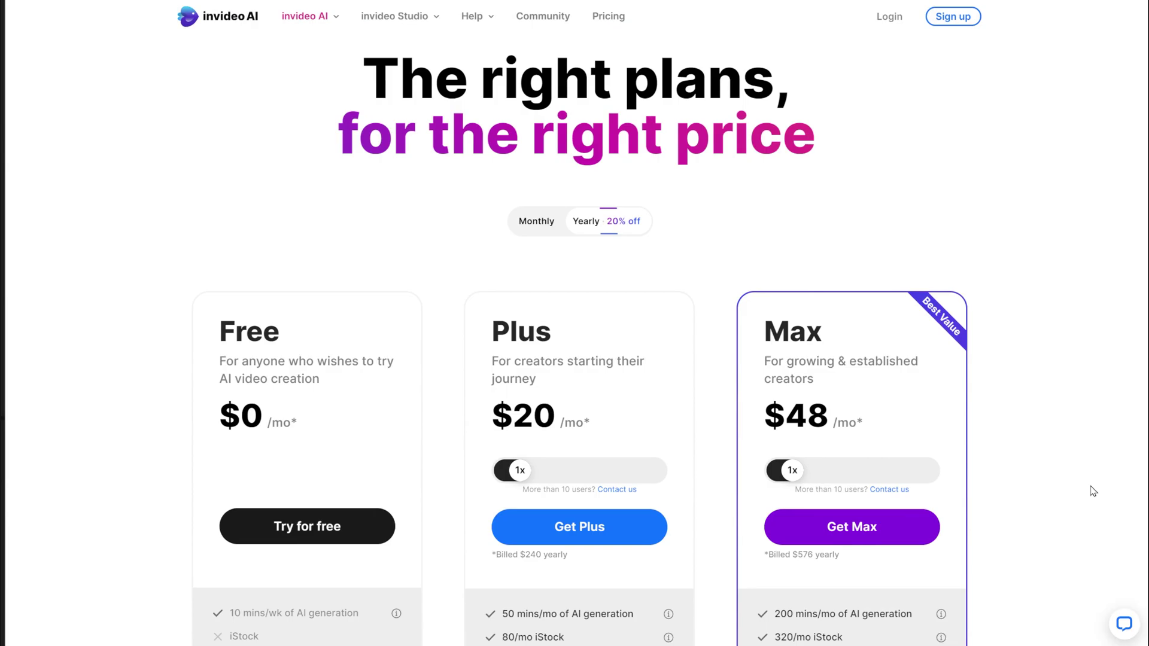
# Step: Scroll the pricing page to compare the Free $0, Plus $20 and Max $48 plans
pyautogui.scroll(-2, 1094, 491)
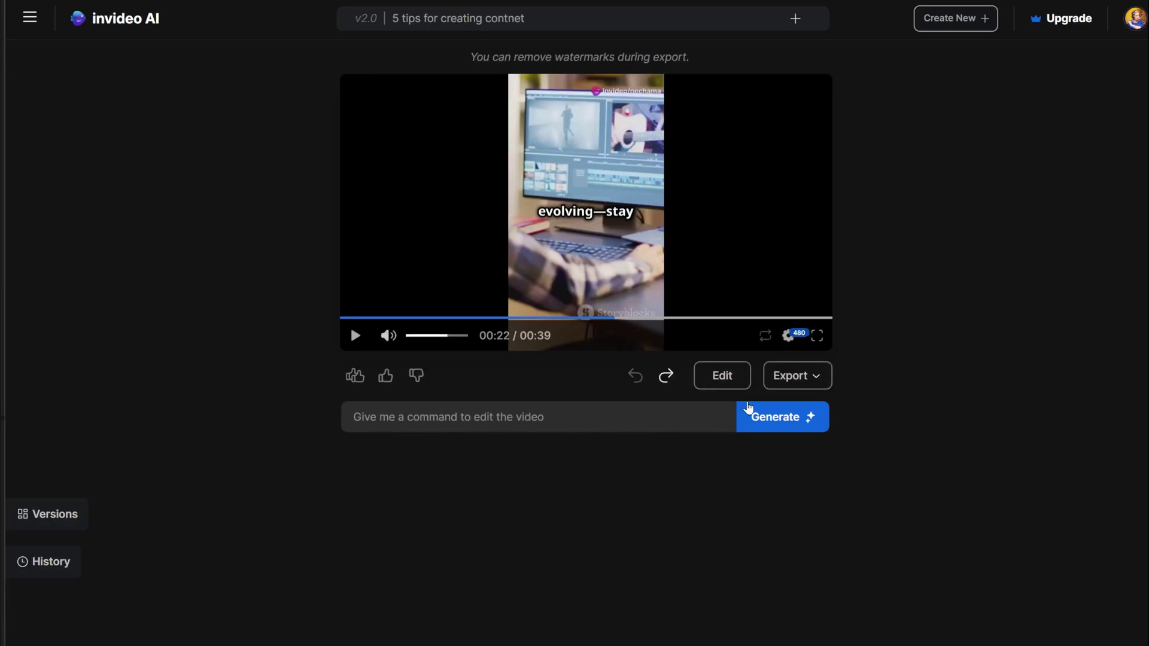
# Step: Export the video with normal invideo AI branding, stock watermarks and 1080p resolution
pyautogui.click(802, 386)
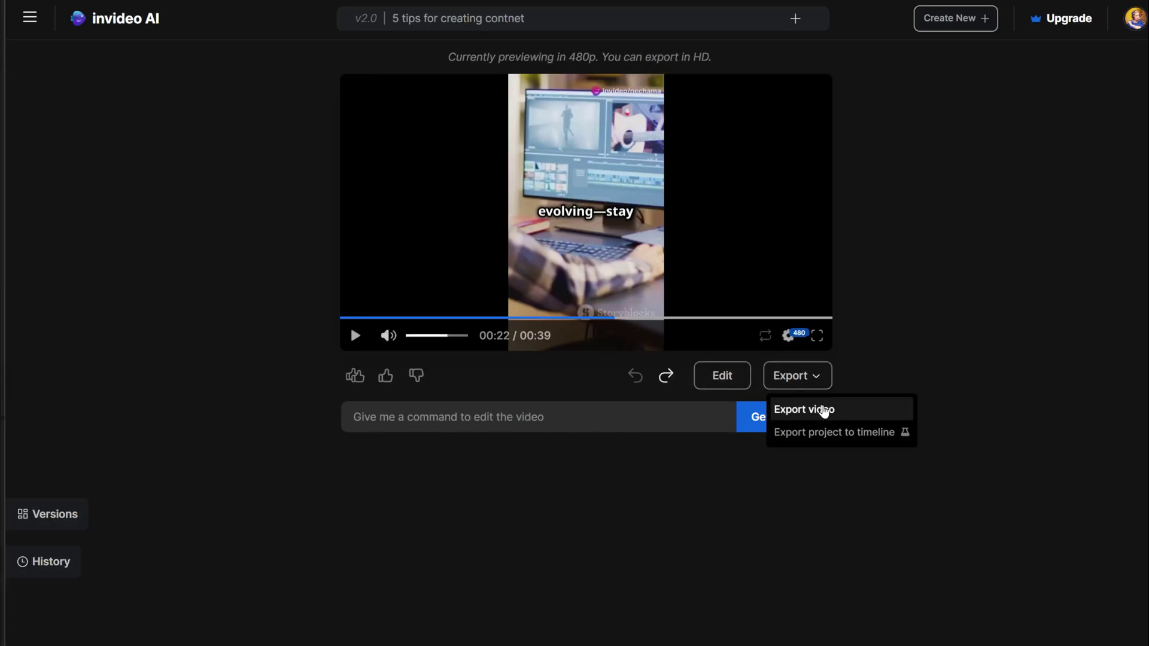
pyautogui.click(823, 411)
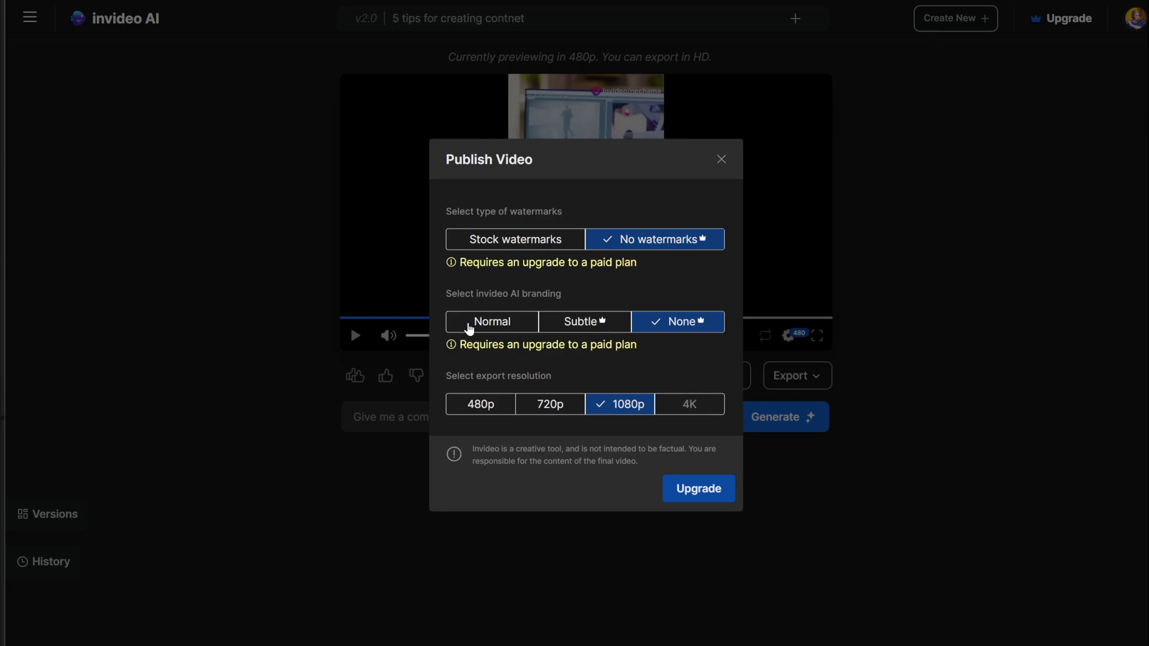
pyautogui.click(470, 328)
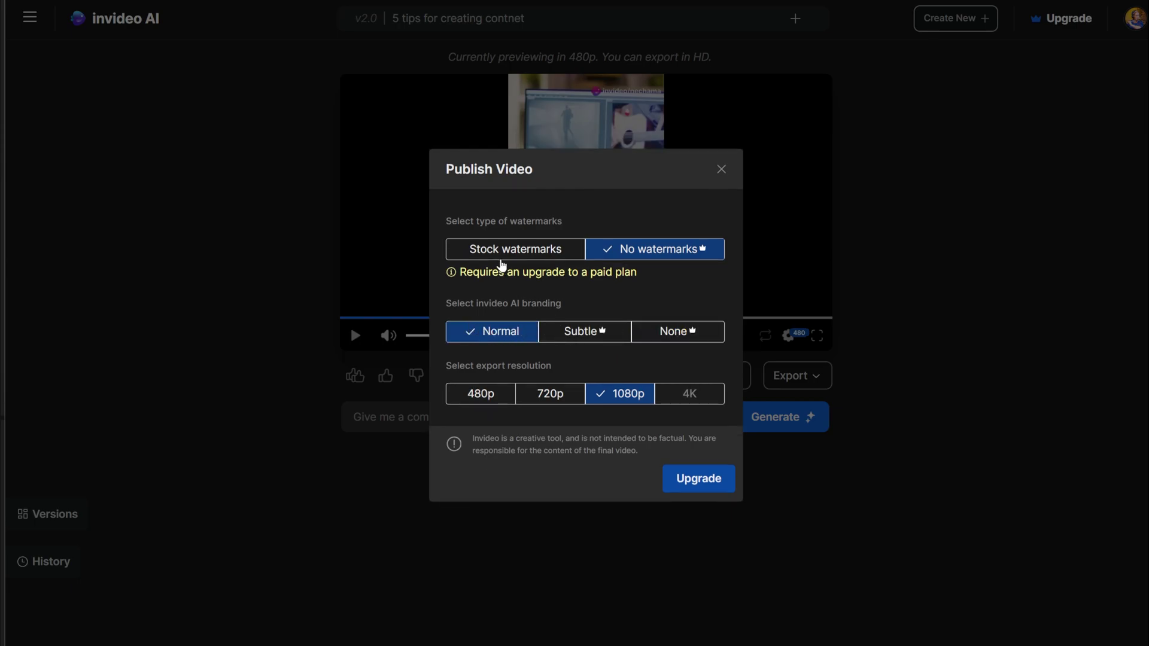
pyautogui.click(502, 256)
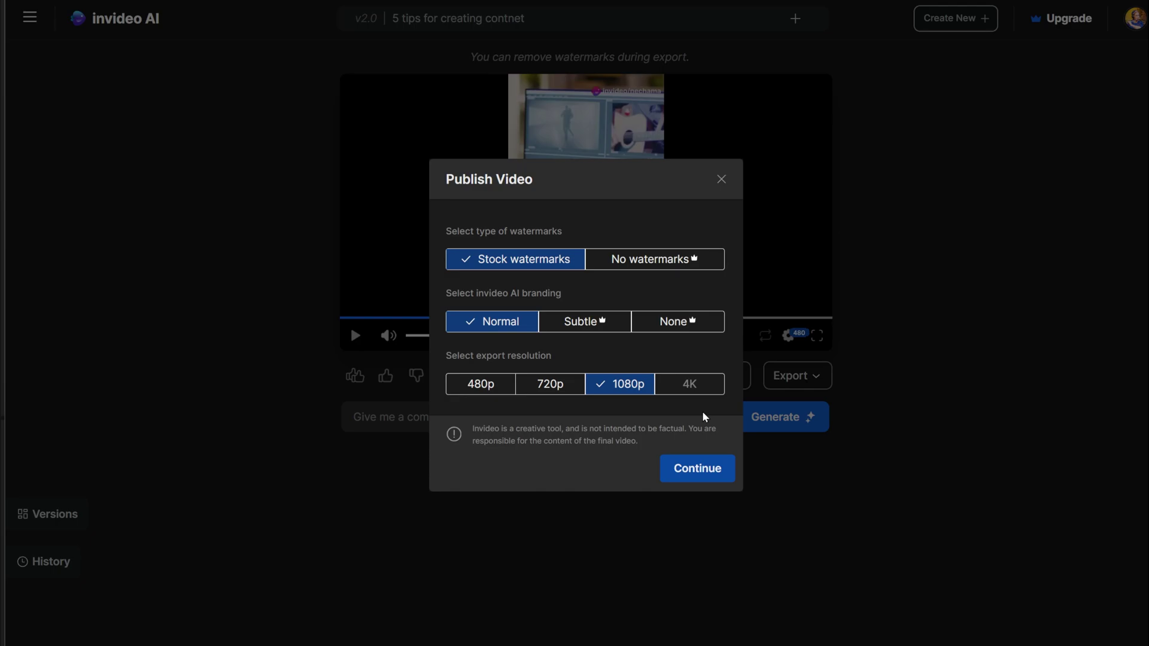
# Step: Close the publishing settings, open the side panel, and uncheck premium music in the music dialog
pyautogui.click(721, 179)
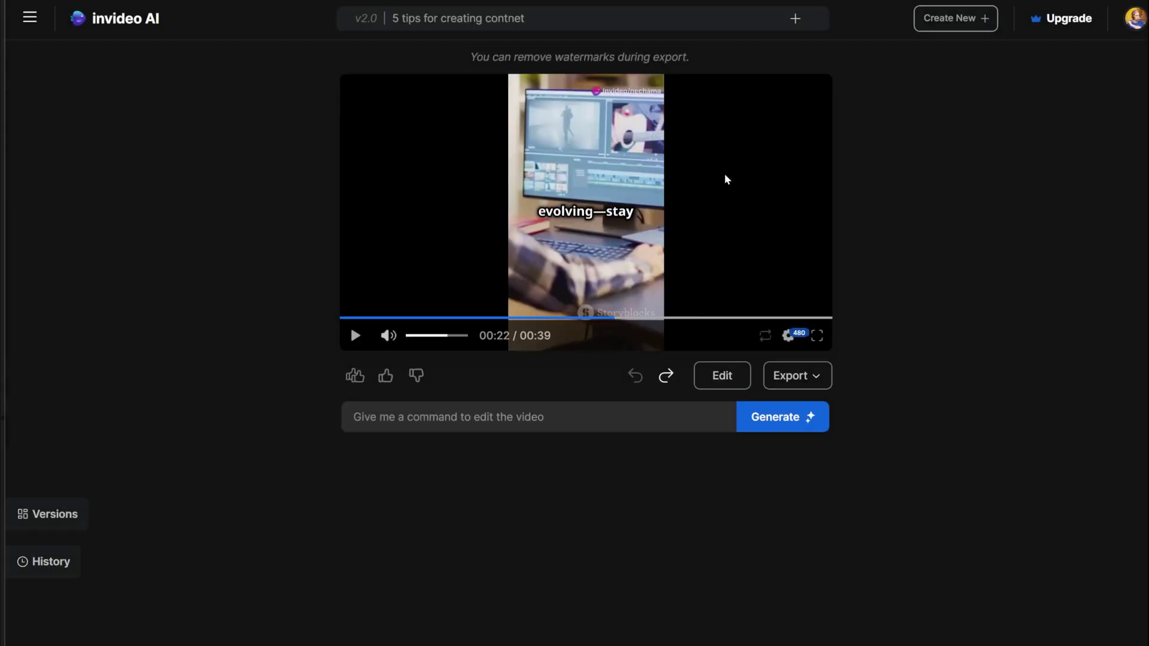
pyautogui.click(42, 26)
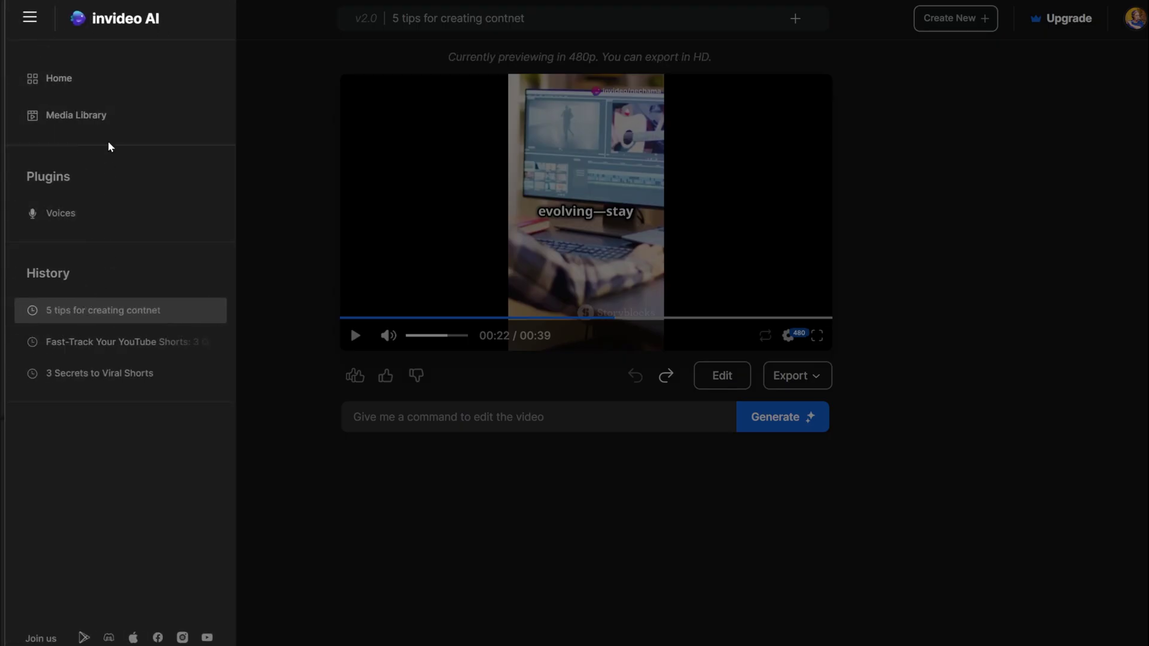
pyautogui.click(94, 79)
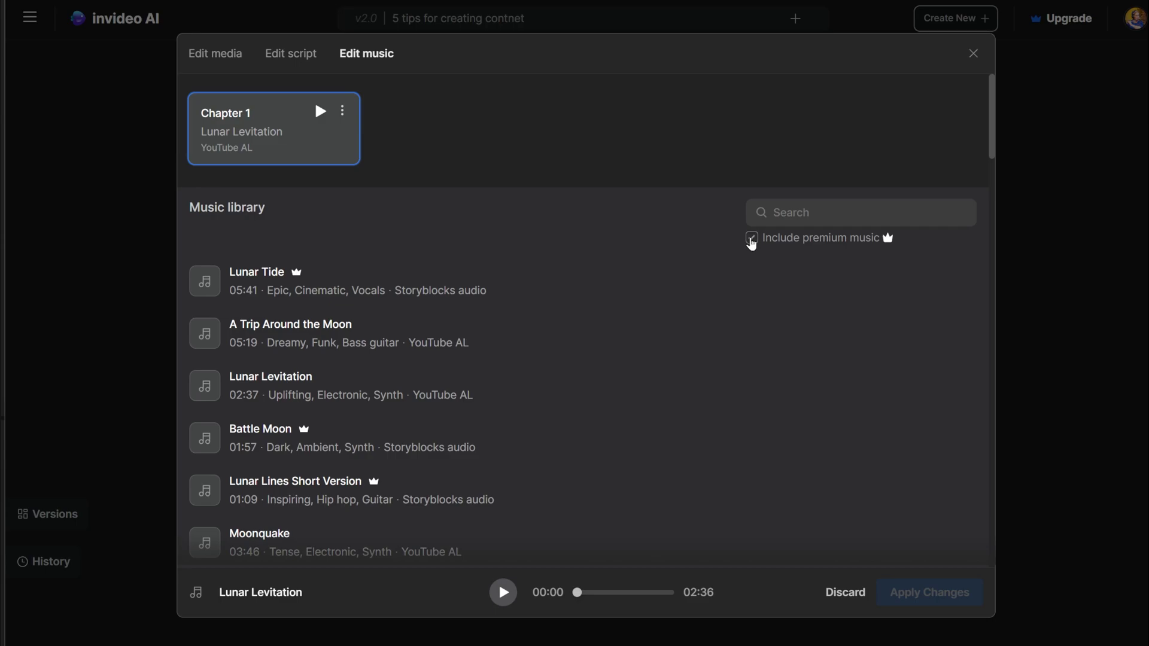
pyautogui.click(751, 239)
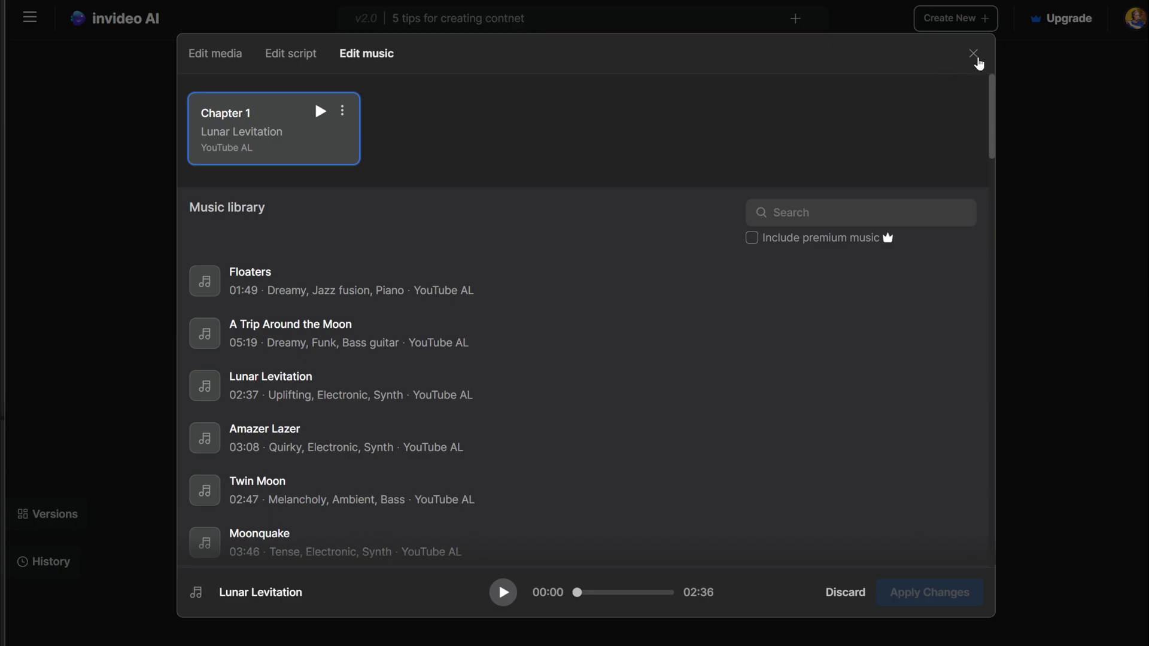
pyautogui.click(974, 55)
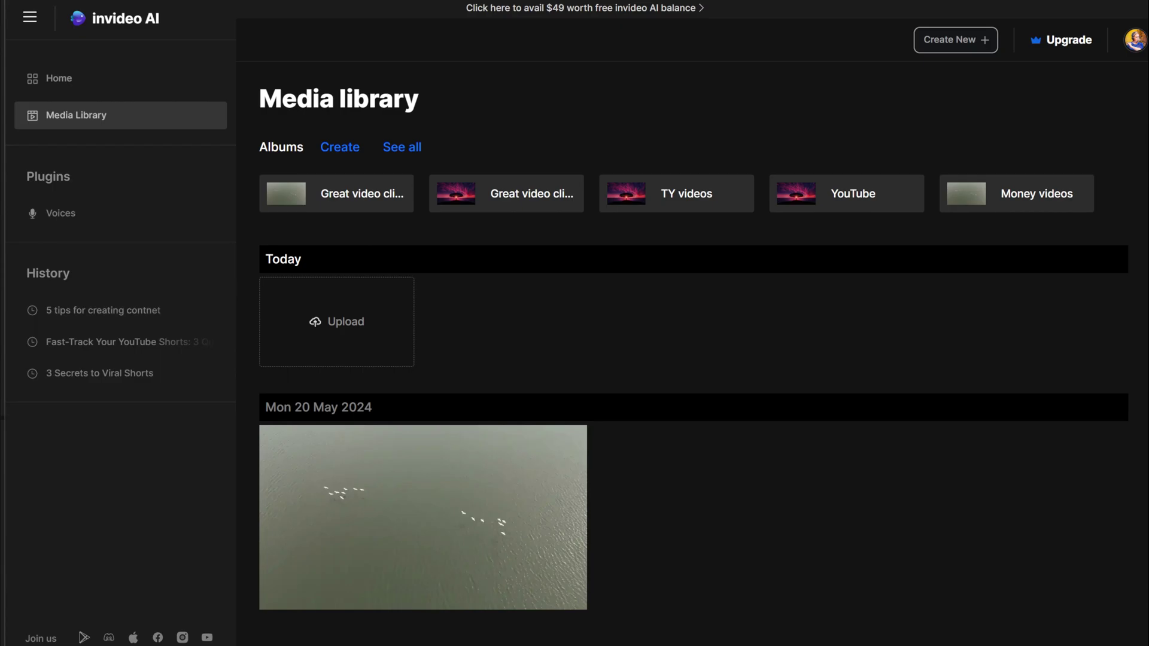
# Step: Start creating a new album in the Media library
pyautogui.click(328, 150)
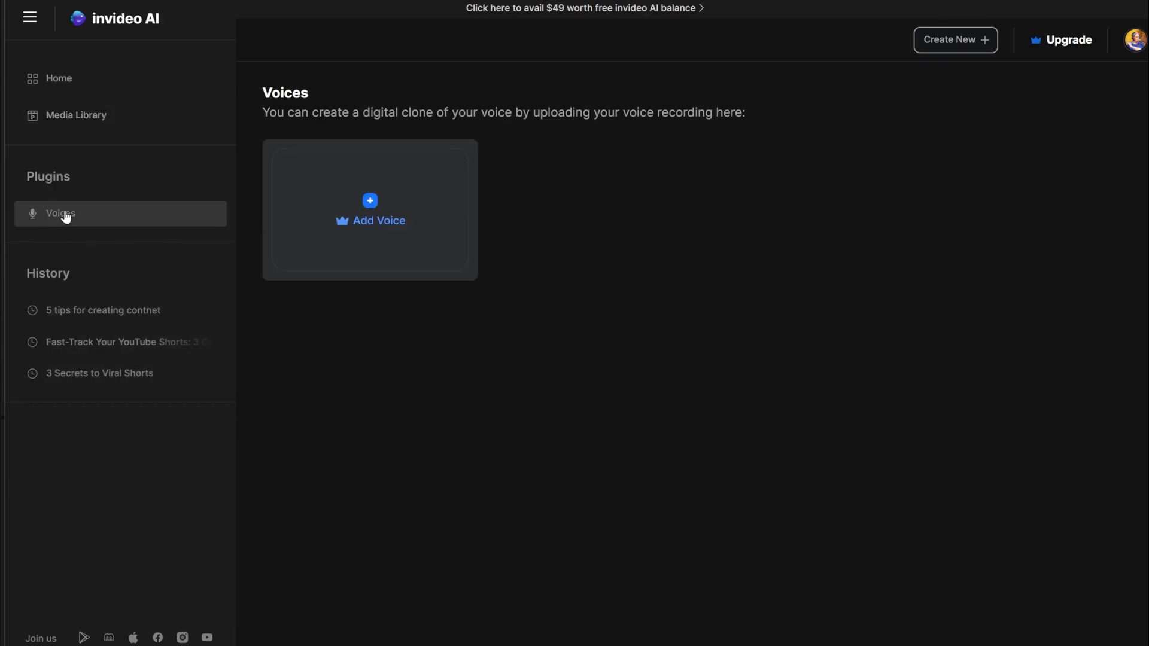
# Step: Try adding a cloned voice, dismiss the pricing plans, and view the Members page with 1 of 1 seats
pyautogui.click(385, 202)
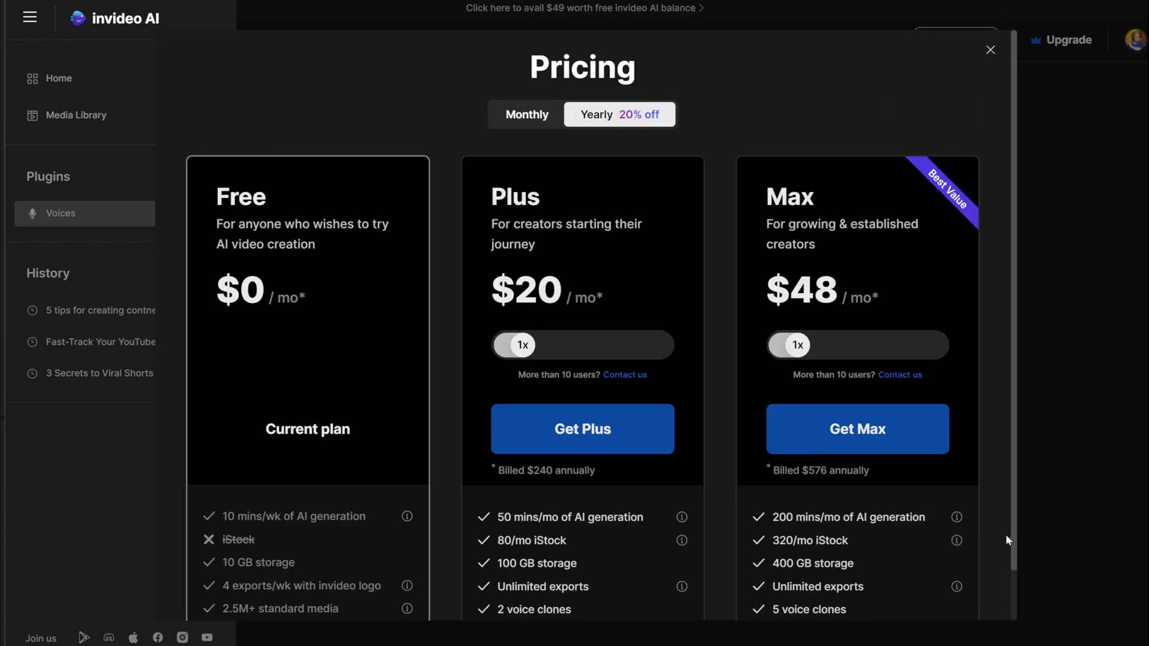
pyautogui.click(991, 50)
pyautogui.click(1136, 39)
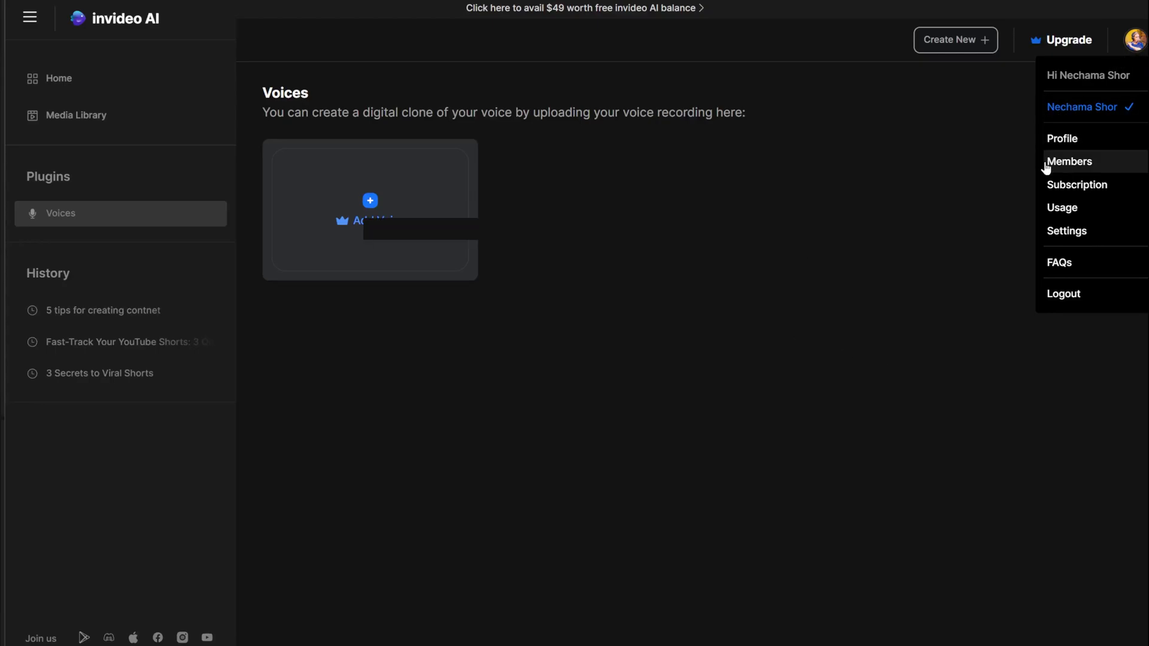
pyautogui.click(1080, 163)
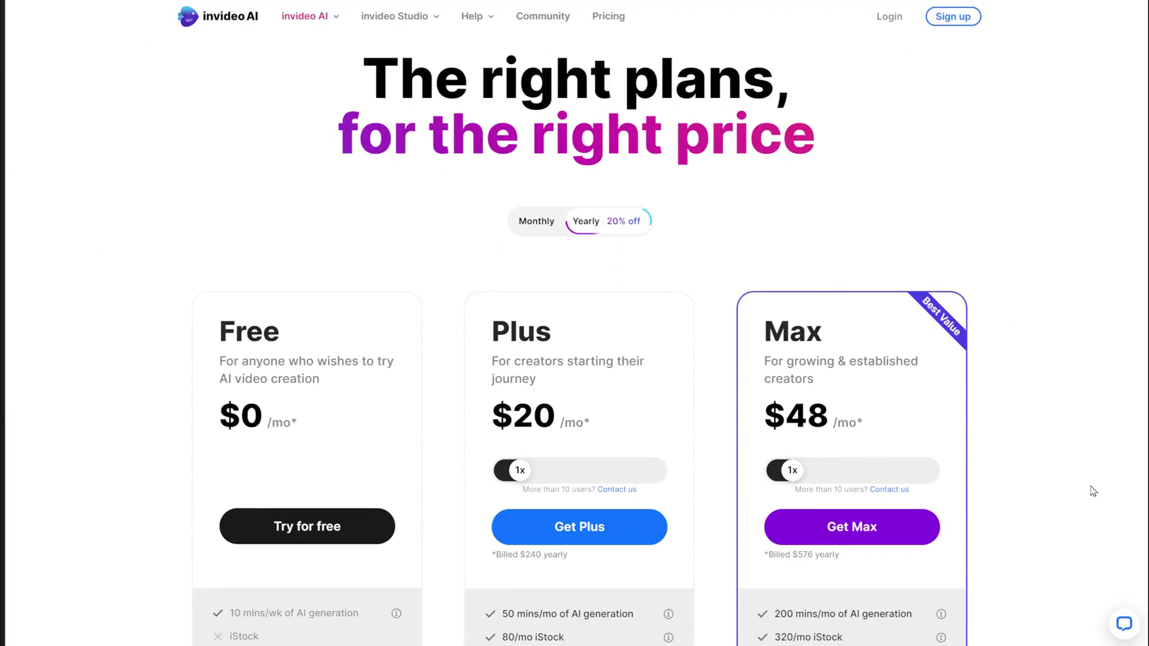
# Step: Switch pricing to monthly billing to show Plus at $25 and Max at $60 per month
pyautogui.scroll(-1, 1093, 492)
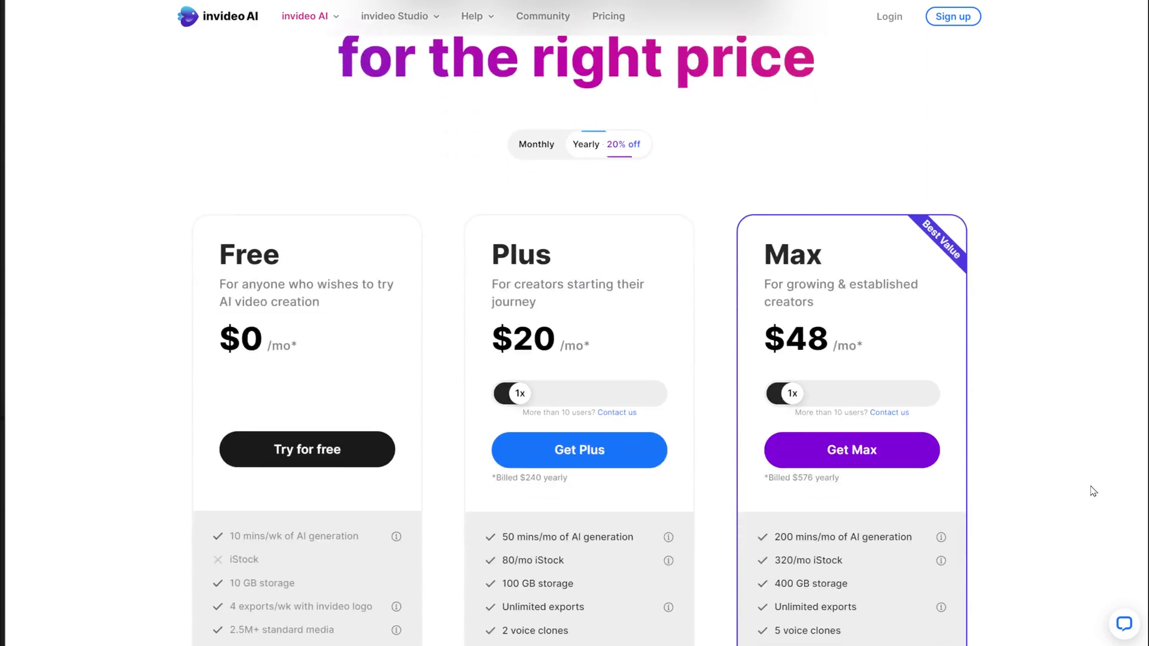
pyautogui.scroll(-2, 1093, 491)
pyautogui.scroll(-1, 1093, 492)
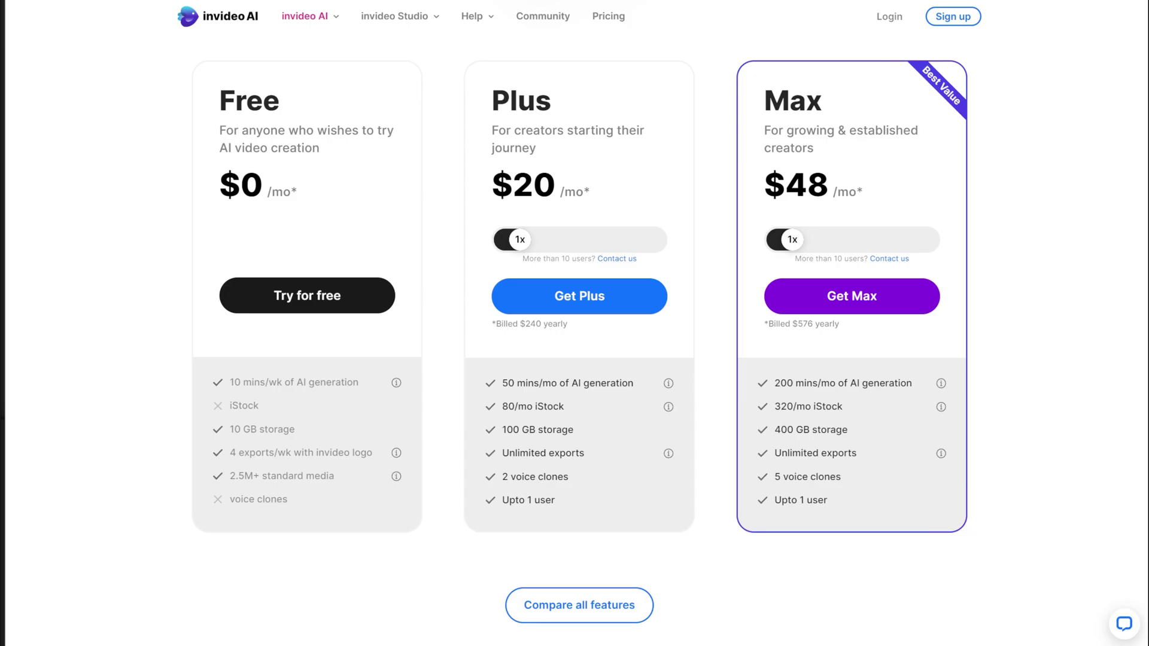
pyautogui.scroll(4, 588, 214)
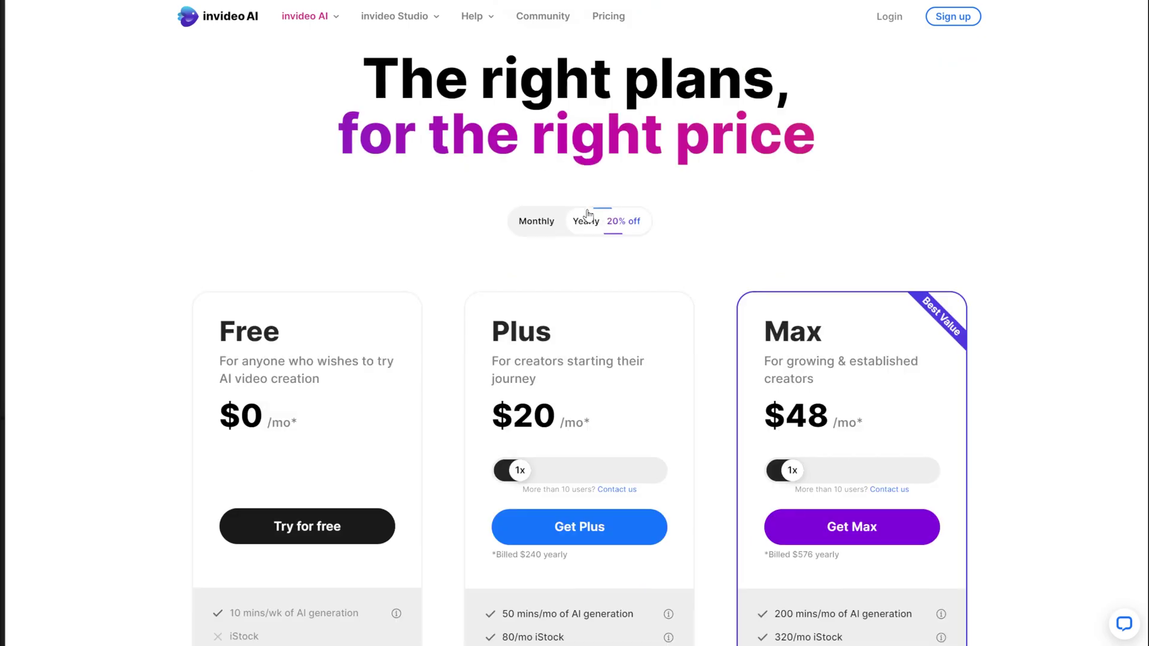
pyautogui.click(540, 223)
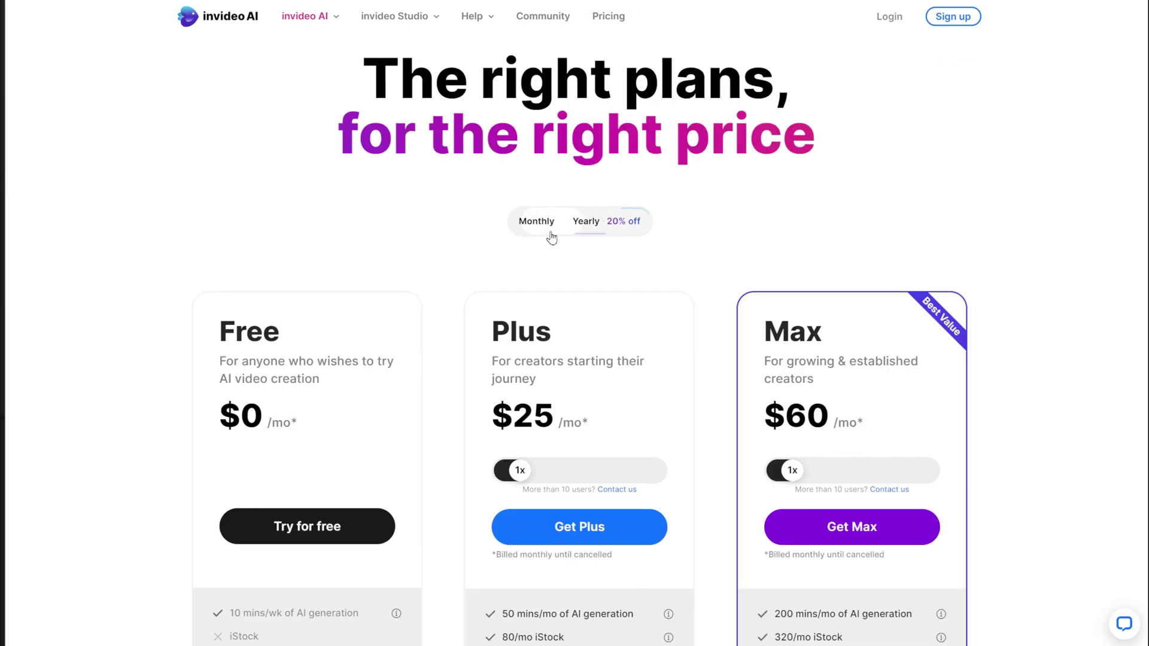
pyautogui.scroll(-4, 735, 319)
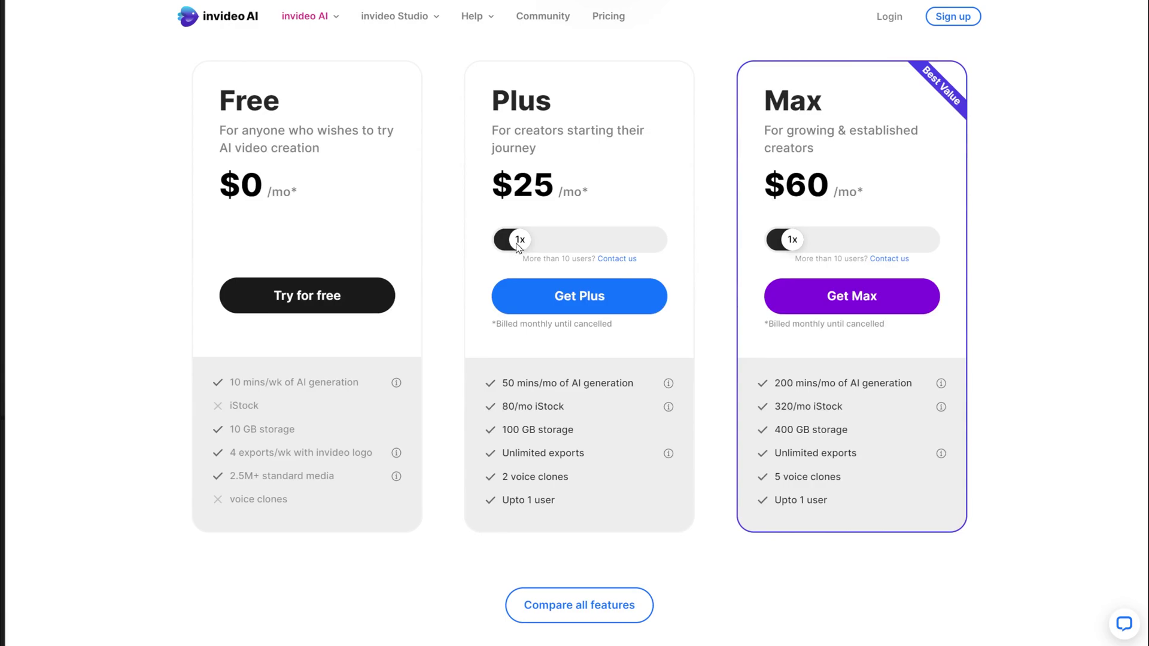
# Step: Compare Plus prices for 2 to 10 users, then scale Max to 10 and back to 6 users
pyautogui.moveTo(528, 247); pyautogui.dragTo(597, 225)
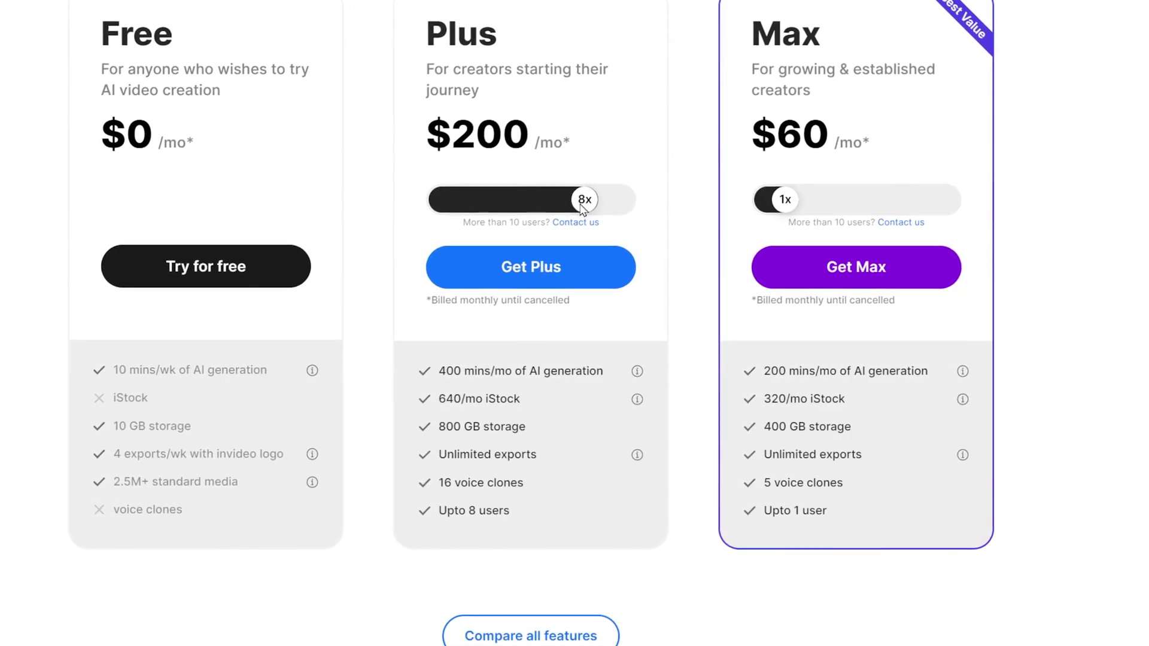
pyautogui.moveTo(578, 198); pyautogui.dragTo(603, 188)
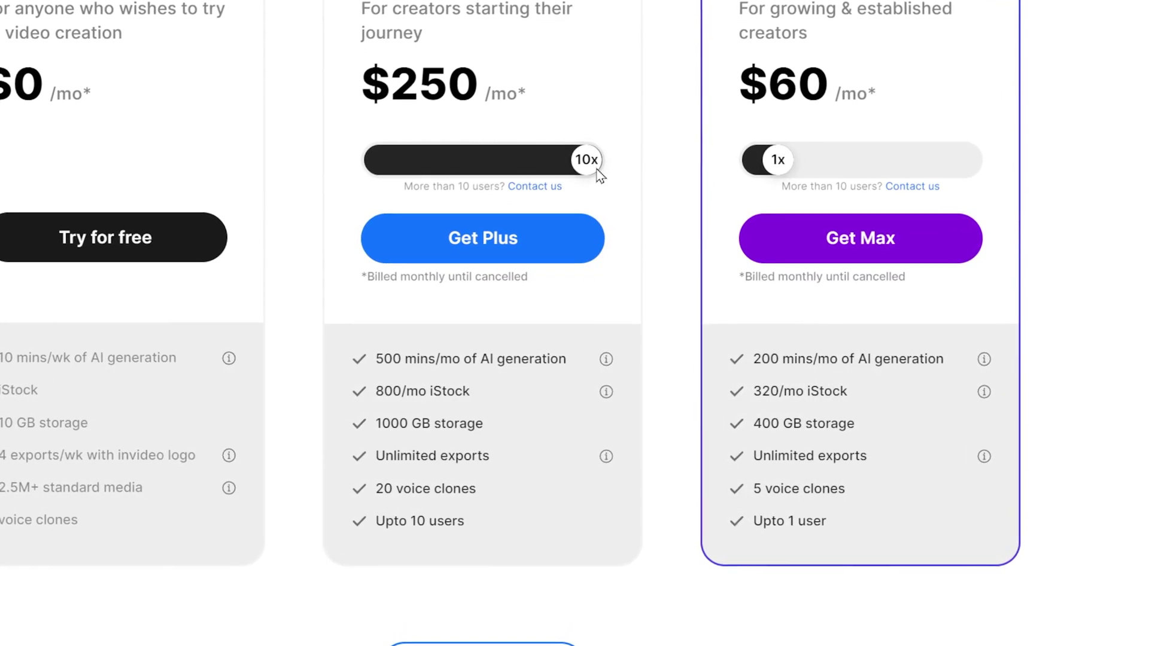
pyautogui.moveTo(599, 173); pyautogui.dragTo(360, 145)
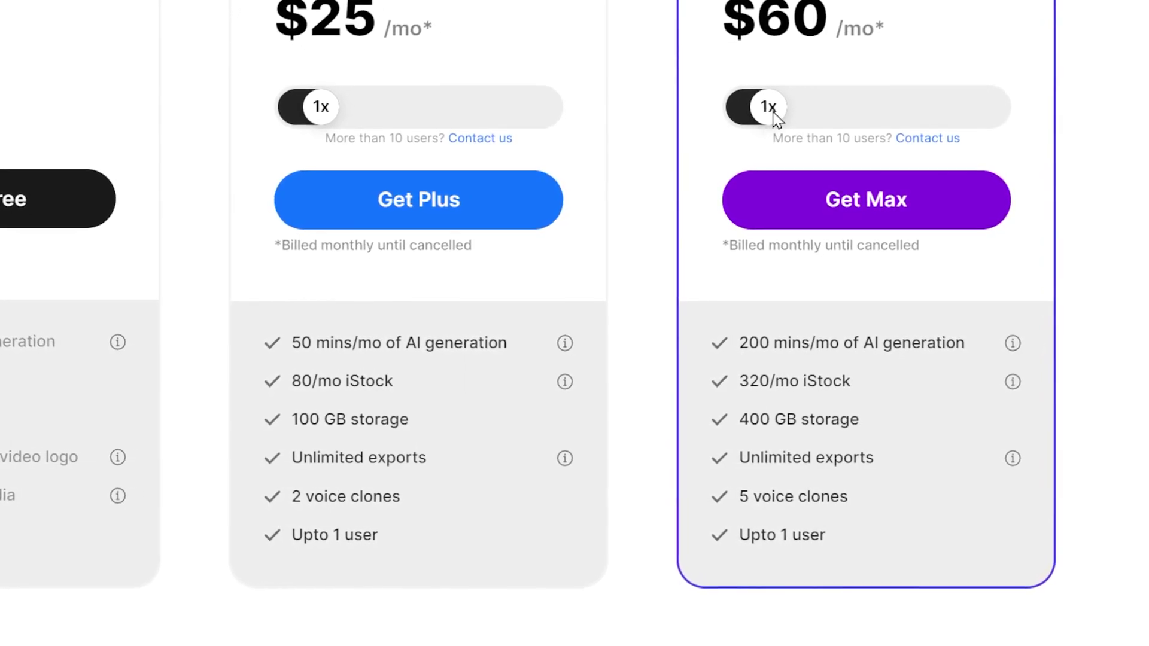
pyautogui.moveTo(774, 115); pyautogui.dragTo(1038, 76)
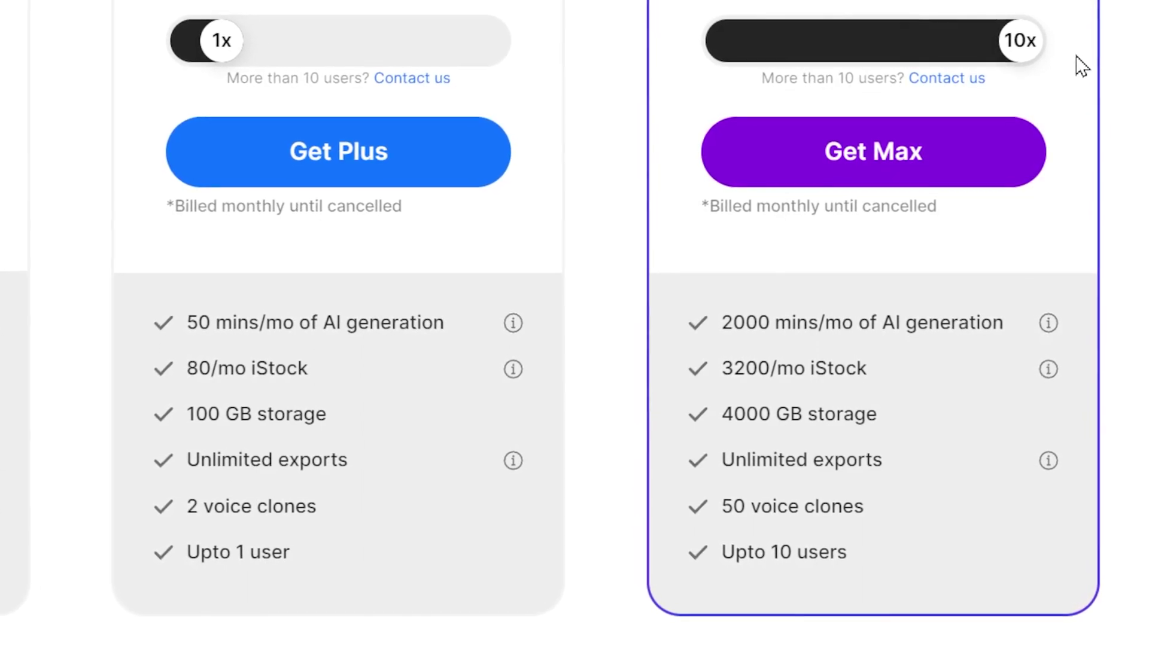
pyautogui.moveTo(1021, 59); pyautogui.dragTo(768, 48)
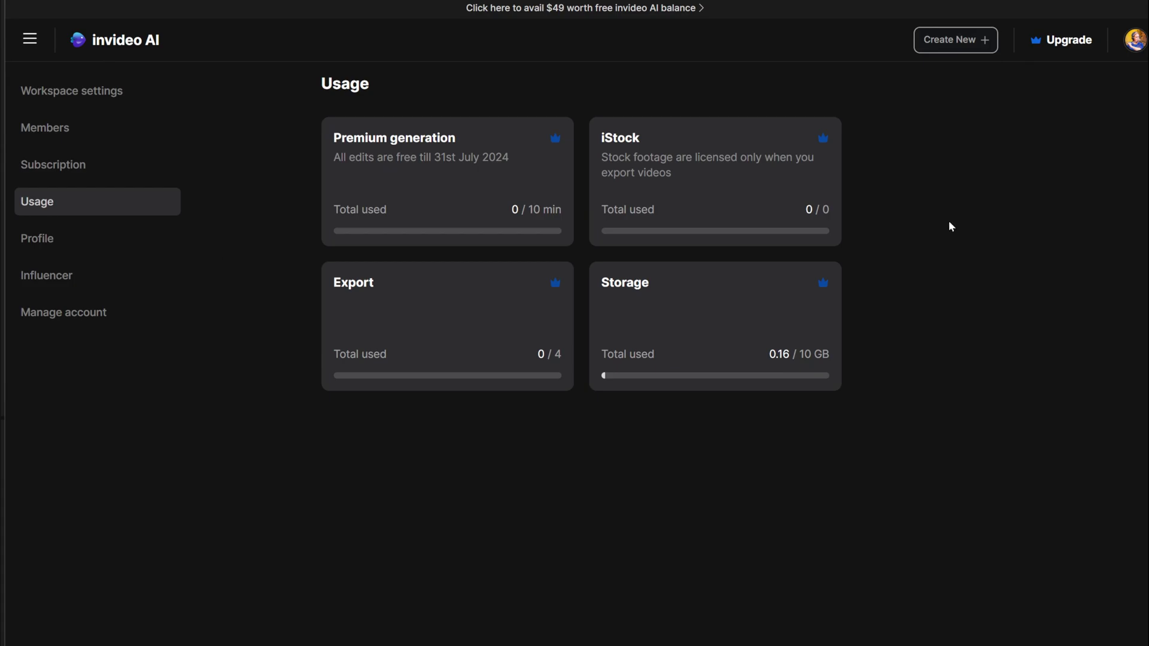
pyautogui.click(1135, 43)
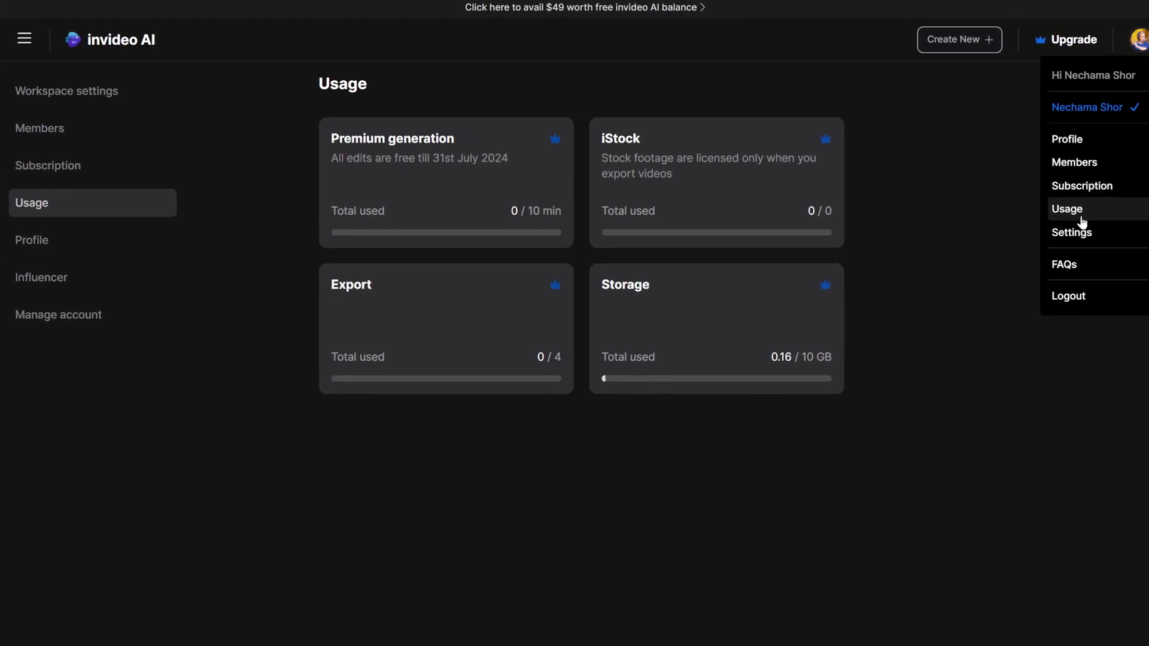
pyautogui.click(933, 437)
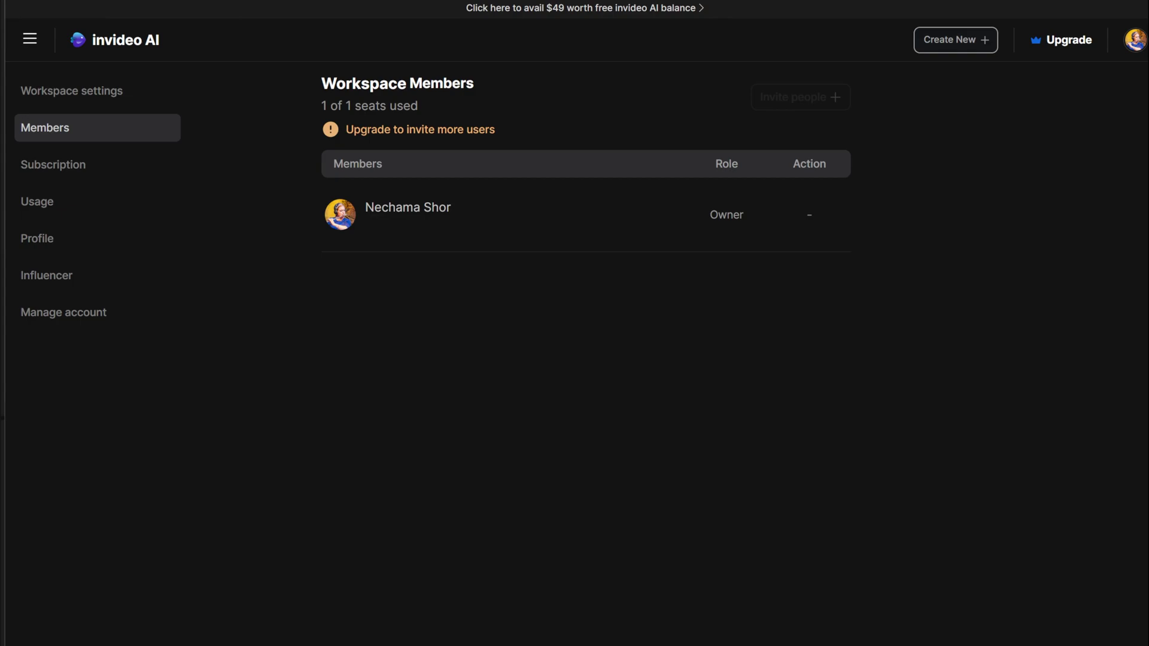
# Step: Open Workspace settings, showing beta features enabled and default export visibility Public
pyautogui.click(71, 90)
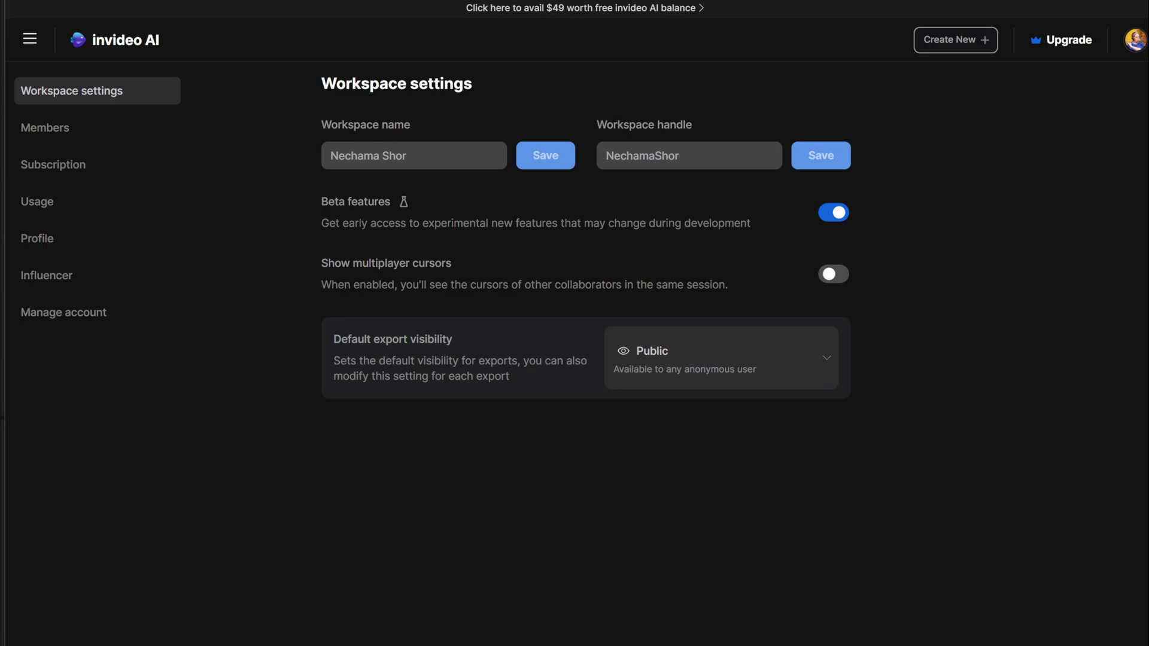
# Step: Review the upgrade pricing plans from the Upgrade button, then close them
pyautogui.click(1071, 41)
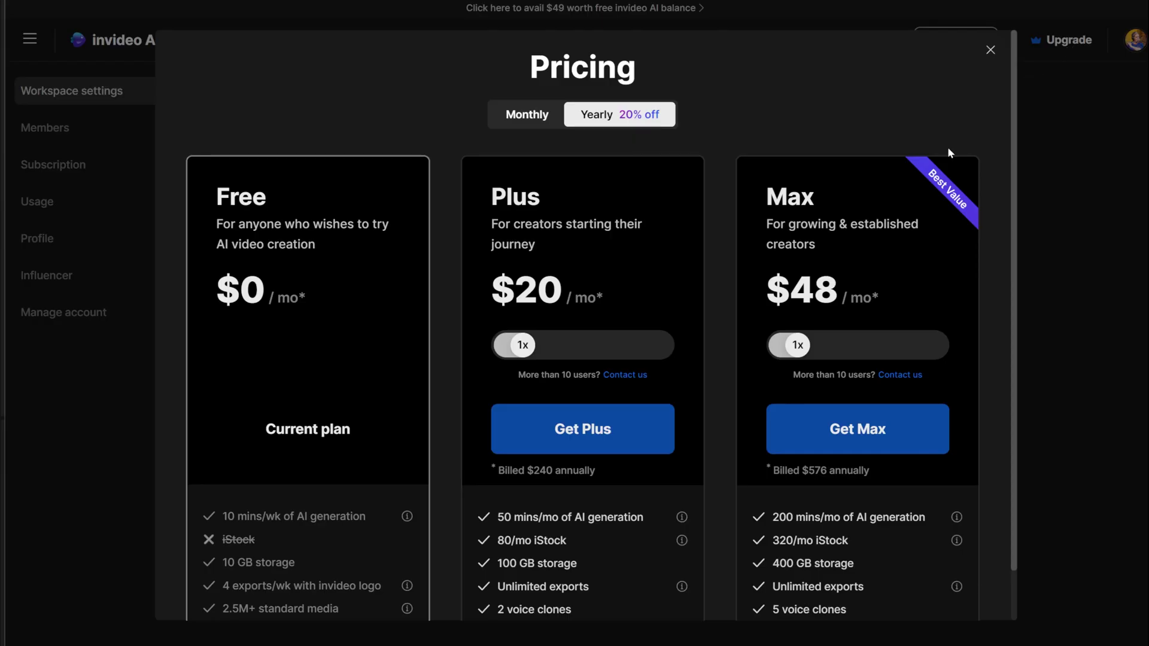
pyautogui.scroll(-1, 665, 353)
pyautogui.scroll(1, 673, 349)
pyautogui.click(991, 50)
# Step: Check the Free plan subscription and its upgrade plans, then open the FAQs help center
pyautogui.click(53, 165)
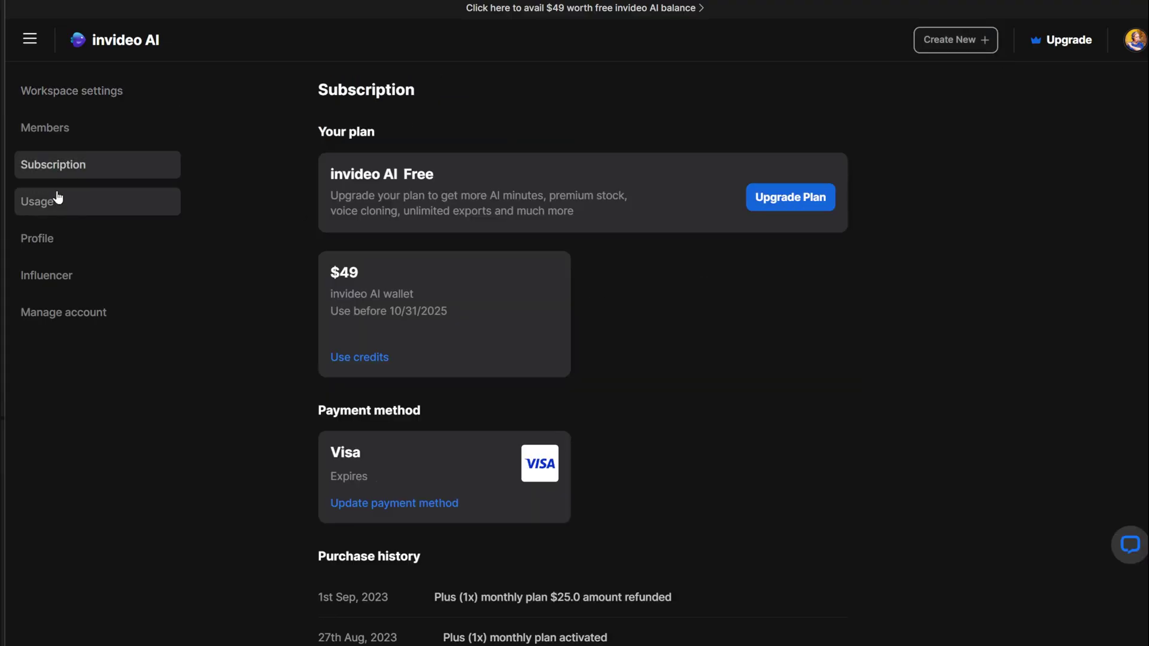
pyautogui.click(768, 199)
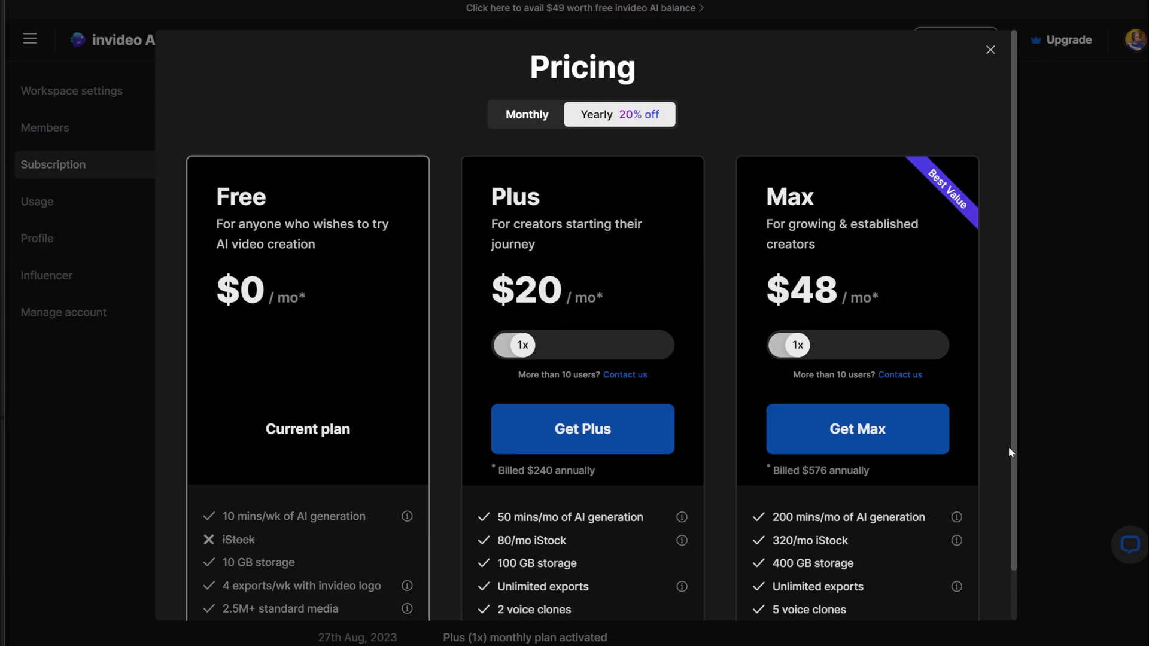
pyautogui.press('Escape')
pyautogui.click(1135, 46)
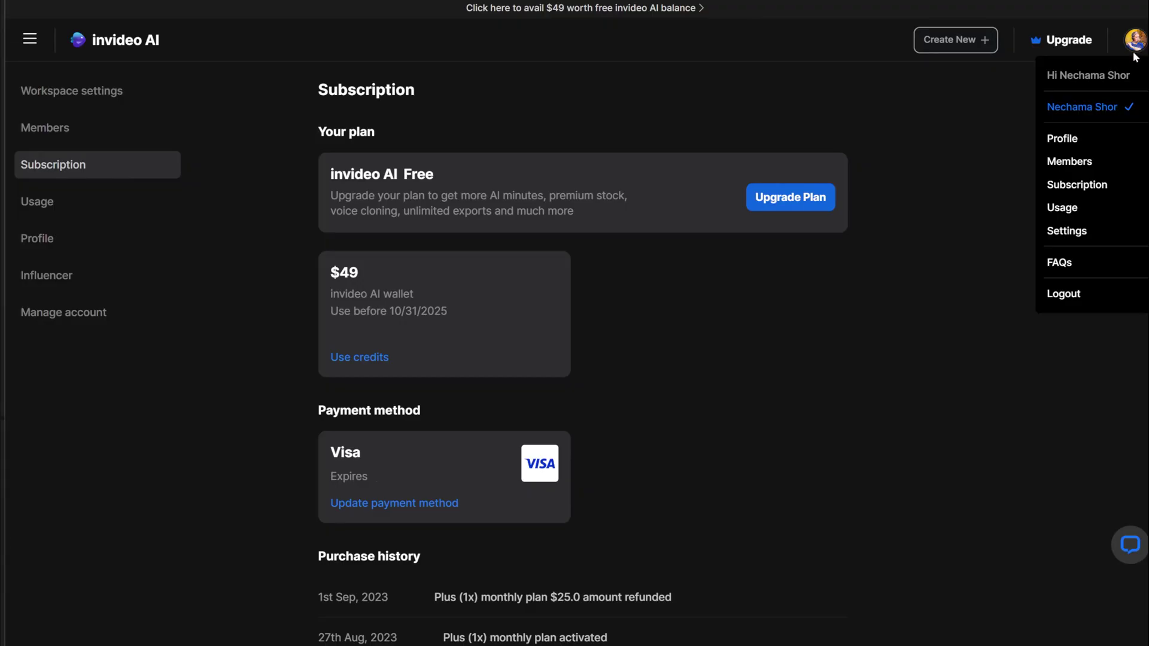
pyautogui.click(1076, 262)
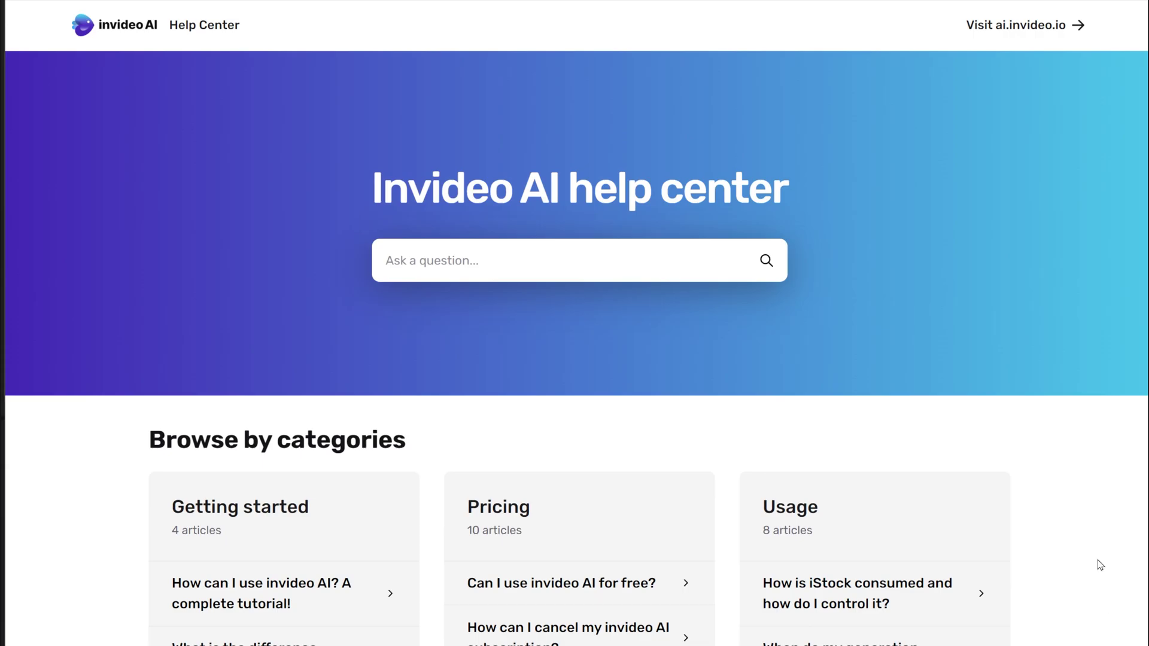
# Step: Open the support chat and select the 12.4 Refunds paragraph on the Terms page
pyautogui.scroll(-20, 1099, 565)
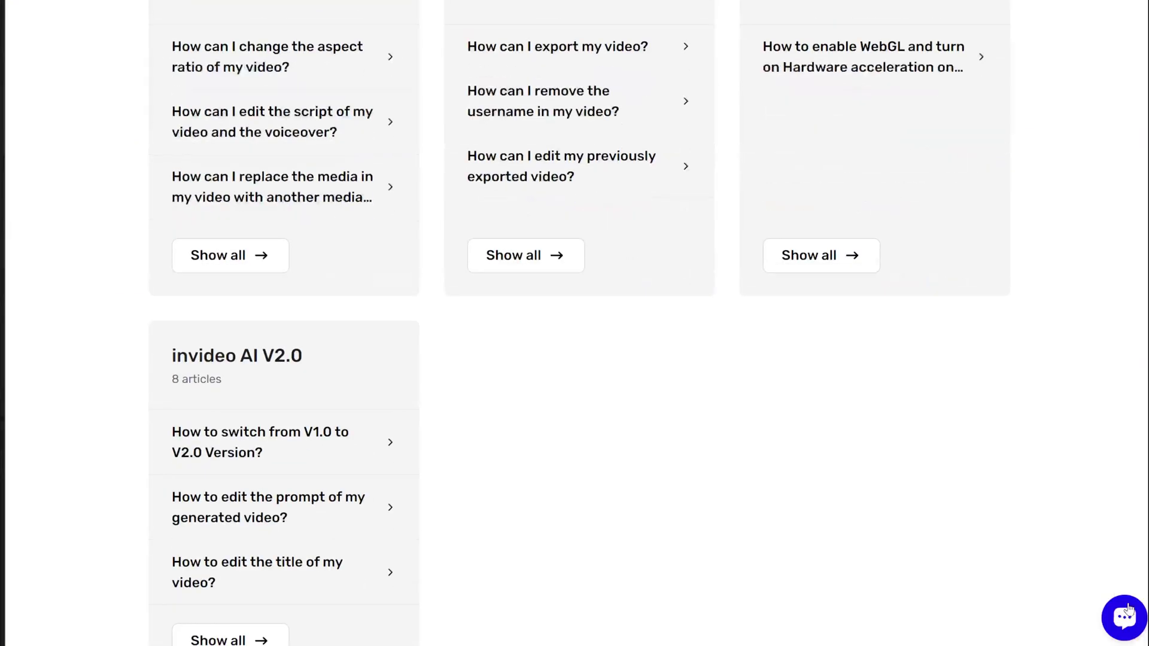
pyautogui.click(1128, 609)
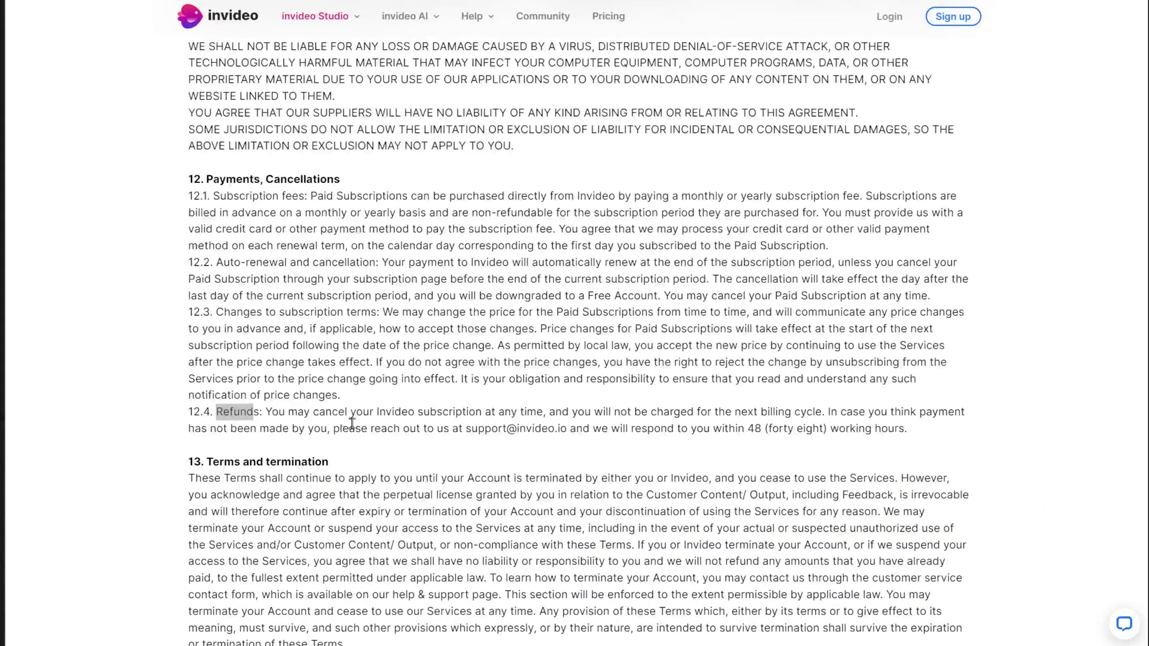
pyautogui.moveTo(267, 412); pyautogui.dragTo(880, 450)
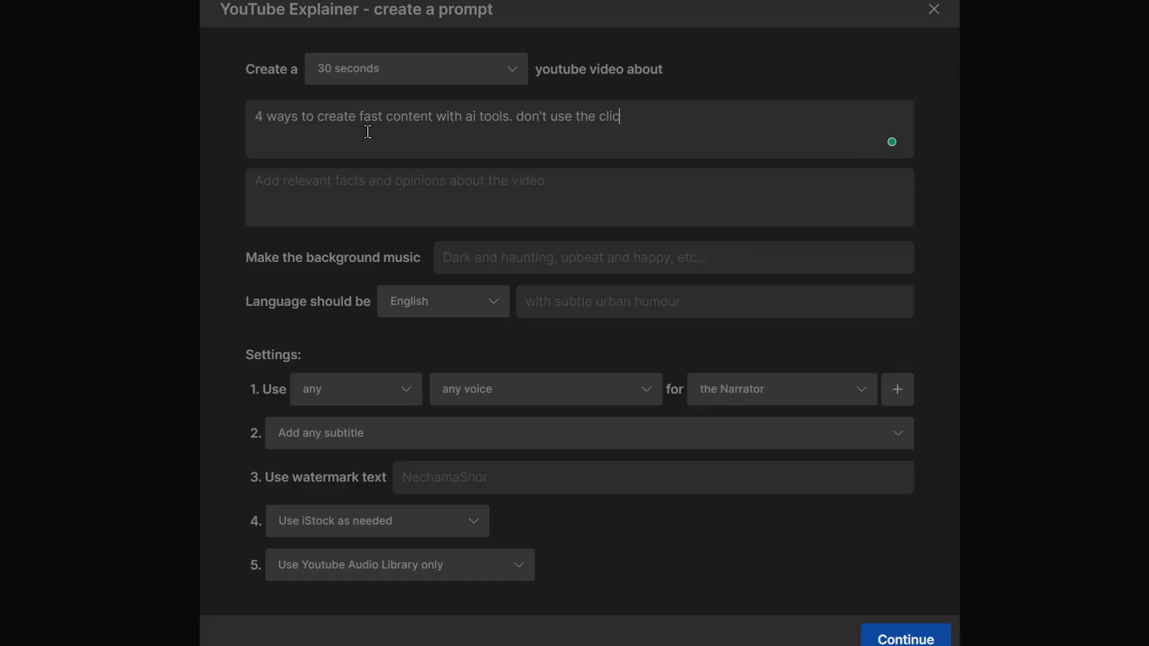
# Step: Revise the end of the video topic to read 'give unique perspective'
pyautogui.press('BackSpace')
pyautogui.press('BackSpace')
pyautogui.press('BackSpace')
pyautogui.press('BackSpace')
pyautogui.press('BackSpace')
pyautogui.write('ds condit')
pyautogui.press('BackSpace')
pyautogui.press('BackSpace')
pyautogui.press('BackSpace')
pyautogui.press('BackSpace')
pyautogui.press('BackSpace')
pyautogui.press('BackSpace')
pyautogui.press('BackSpace')
pyautogui.press('BackSpace')
pyautogui.press('BackSpace')
pyautogui.press('BackSpace')
pyautogui.press('BackSpace')
pyautogui.press('BackSpace')
pyautogui.press('BackSpace')
pyautogui.press('BackSpace')
pyautogui.press('BackSpace')
pyautogui.press('BackSpace')
pyautogui.press('BackSpace')
pyautogui.write('words that are')
pyautogui.press('BackSpace')
pyautogui.press('BackSpace')
pyautogui.press('BackSpace')
pyautogui.press('BackSpace')
pyautogui.press('BackSpace')
pyautogui.press('BackSpace')
pyautogui.press('BackSpace')
pyautogui.press('BackSpace')
pyautogui.press('BackSpace')
pyautogui.press('BackSpace')
pyautogui.press('BackSpace')
pyautogui.press('BackSpace')
pyautogui.press('BackSpace')
pyautogui.press('BackSpace')
pyautogui.press('BackSpace')
pyautogui.press('BackSpace')
pyautogui.press('BackSpace')
pyautogui.press('BackSpace')
pyautogui.press('BackSpace')
pyautogui.write('use')
pyautogui.press('BackSpace')
pyautogui.press('BackSpace')
pyautogui.press('BackSpace')
pyautogui.press('BackSpace')
pyautogui.press('BackSpace')
pyautogui.press('BackSpace')
pyautogui.press('BackSpace')
pyautogui.press('BackSpace')
pyautogui.press('BackSpace')
pyautogui.press('BackSpace')
pyautogui.write('give uniq')
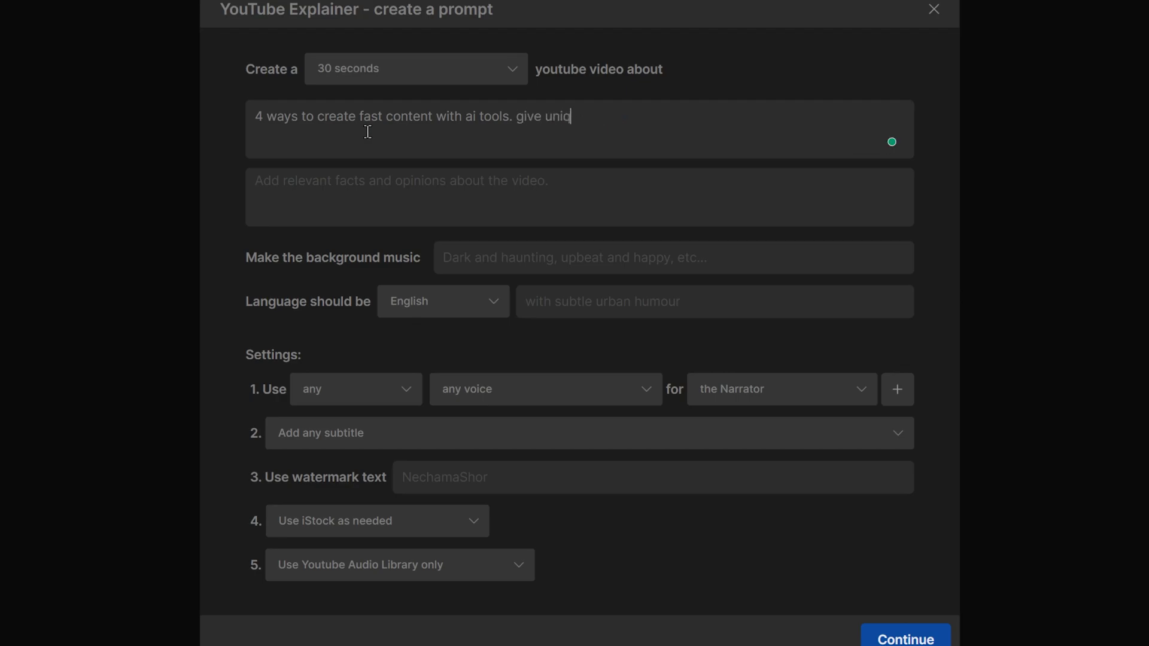
pyautogui.write('ue perspective')
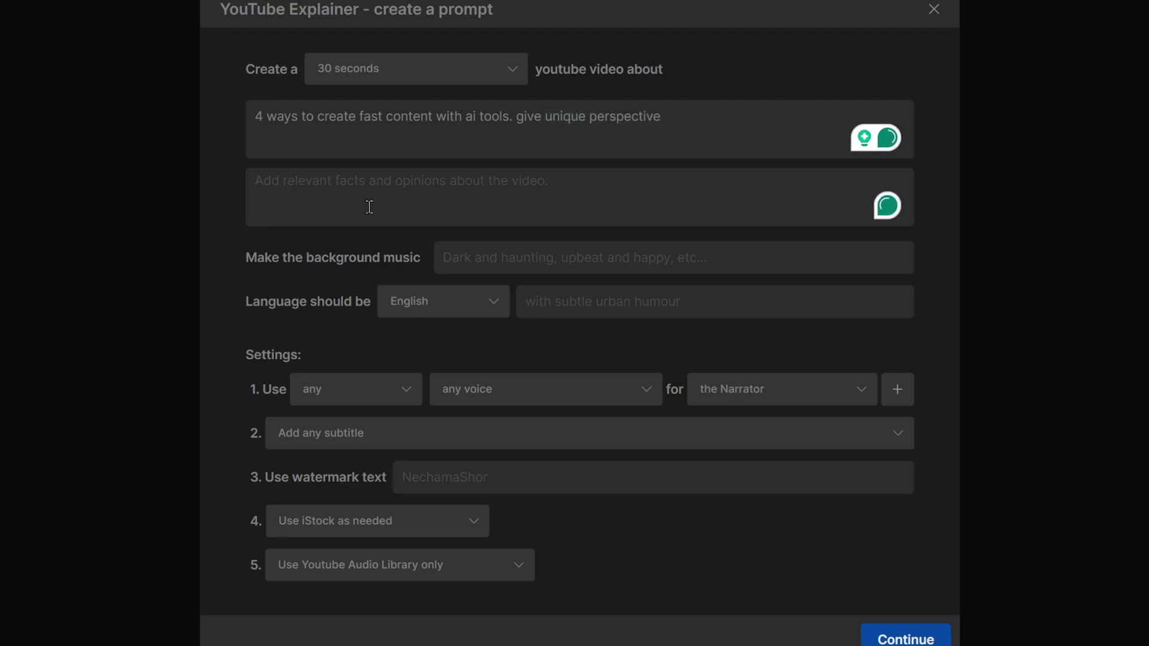
# Step: Enter facts about writing text and blog posts: 'create video staff like that.'
pyautogui.click(369, 207)
pyautogui.write('write text, write')
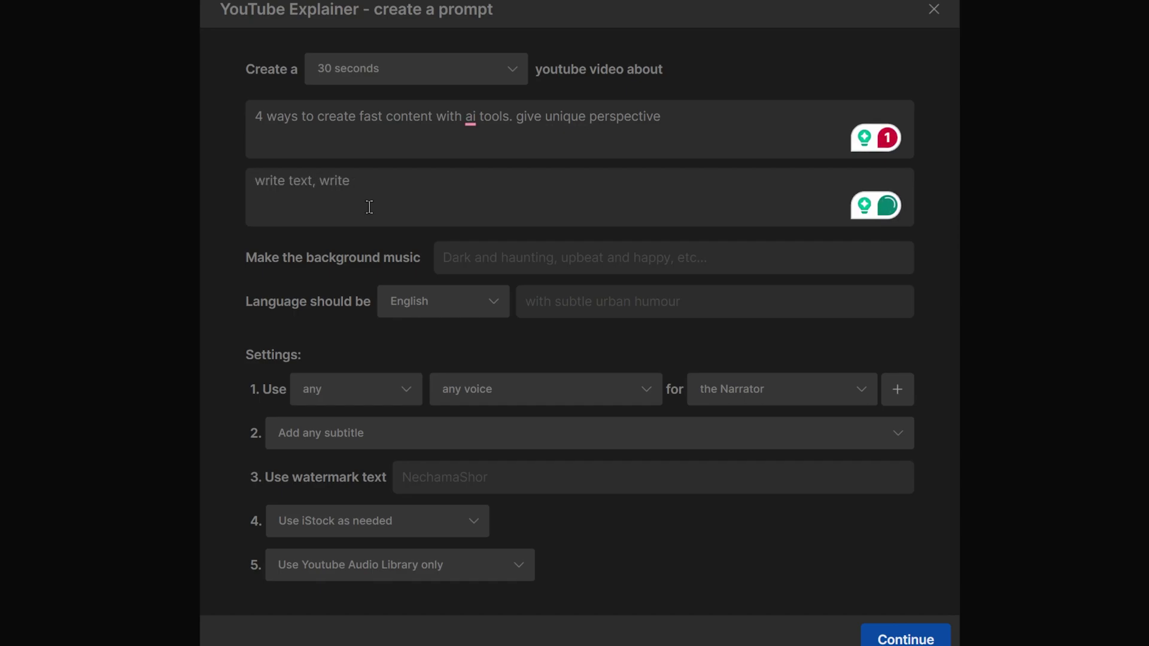
pyautogui.press('BackSpace')
pyautogui.press('BackSpace')
pyautogui.press('BackSpace')
pyautogui.press('BackSpace')
pyautogui.press('BackSpace')
pyautogui.press('BackSpace')
pyautogui.press('BackSpace')
pyautogui.press('BackSpace')
pyautogui.press('BackSpace')
pyautogui.press('BackSpace')
pyautogui.press('BackSpace')
pyautogui.press('BackSpace')
pyautogui.write('blog posts, create video ')
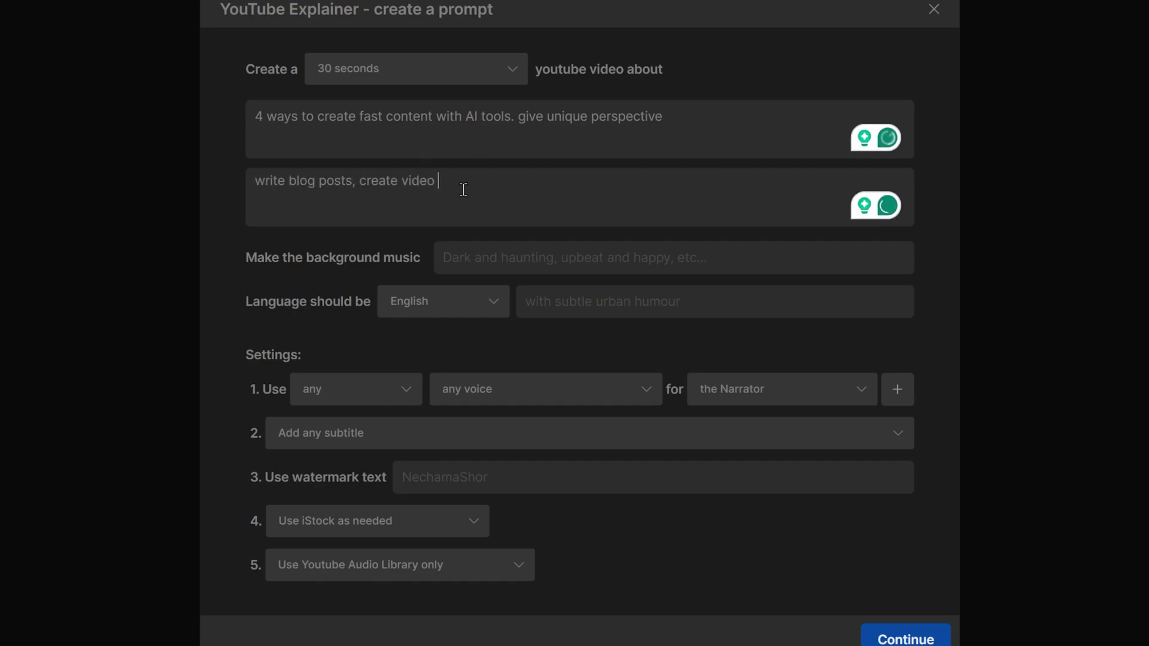
pyautogui.write('staff like that.')
# Step: Set background music to 'corporate', tone to 'freindly and humor', and a female narrator
pyautogui.click(687, 263)
pyautogui.write('corporate')
pyautogui.click(703, 304)
pyautogui.write('freindly and humoristic')
pyautogui.click(404, 390)
pyautogui.click(355, 485)
pyautogui.click(540, 391)
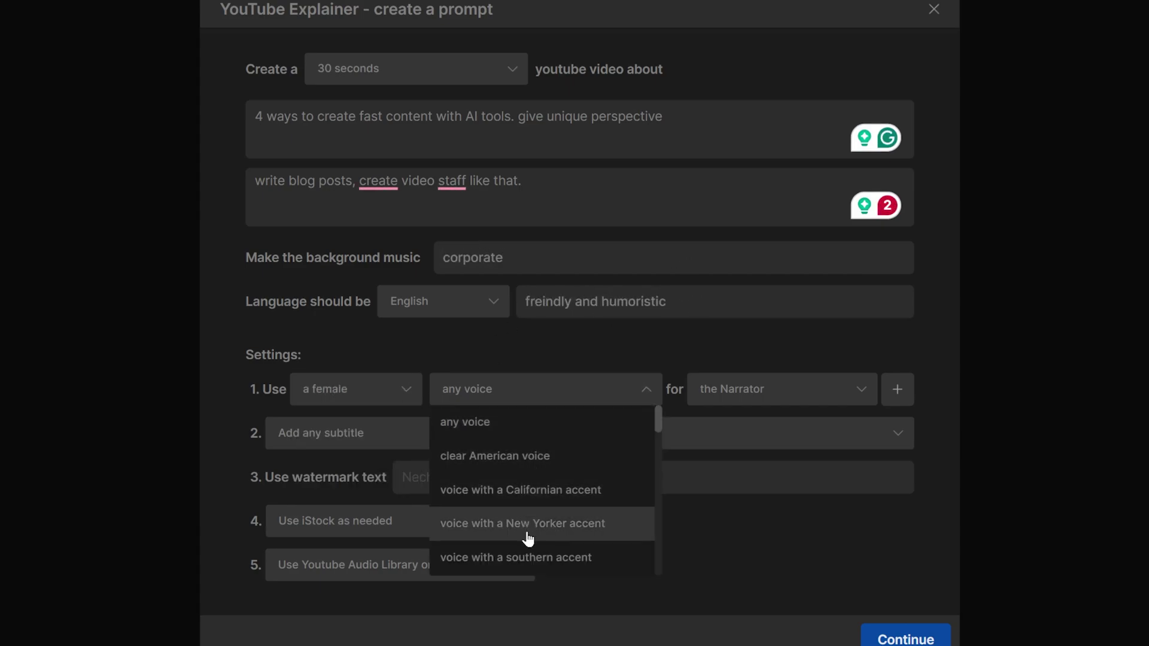